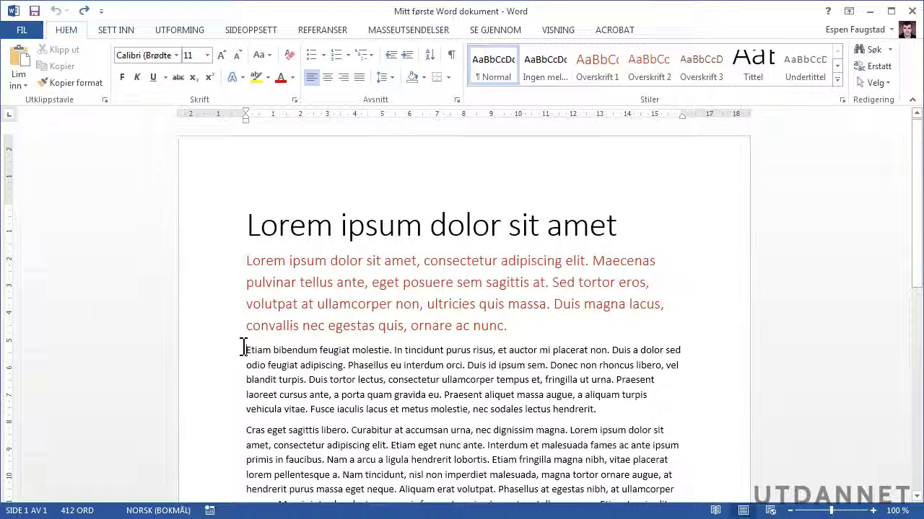
- Switch the ribbon to the Sett inn (Insert) tab
{"action": "left_click", "coordinate": [115, 32]}
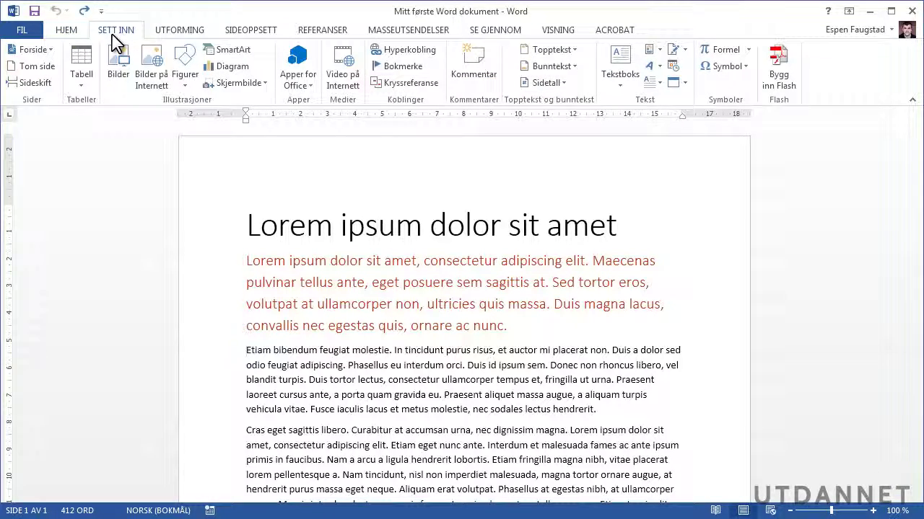
- Browse the bar, area and stock chart types, then insert a Linjediagram line chart
{"action": "left_click", "coordinate": [225, 66]}
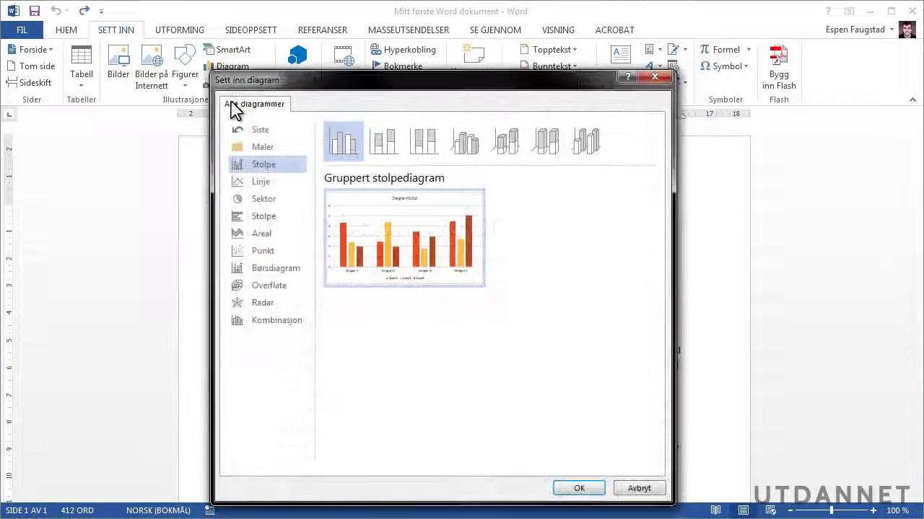
{"action": "left_click", "coordinate": [259, 183]}
{"action": "left_click", "coordinate": [257, 217]}
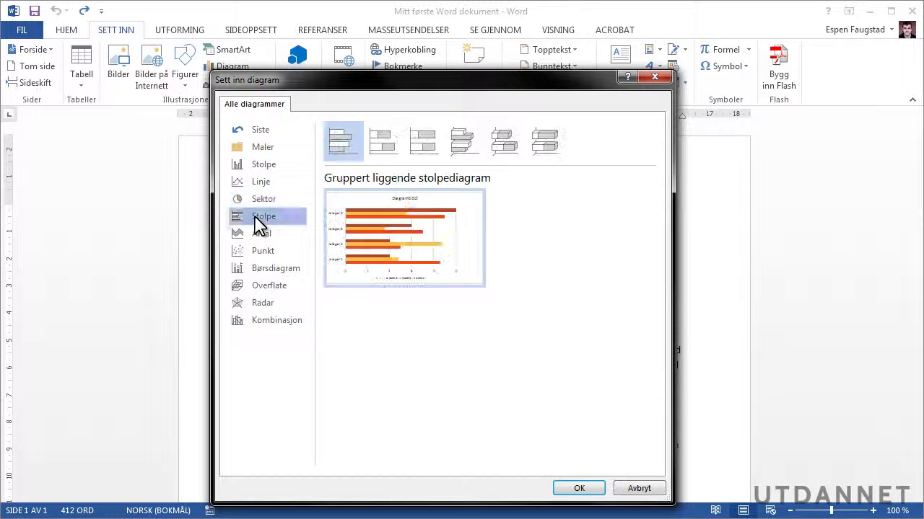
{"action": "left_click", "coordinate": [260, 233]}
{"action": "left_click", "coordinate": [261, 251]}
{"action": "left_click", "coordinate": [263, 268]}
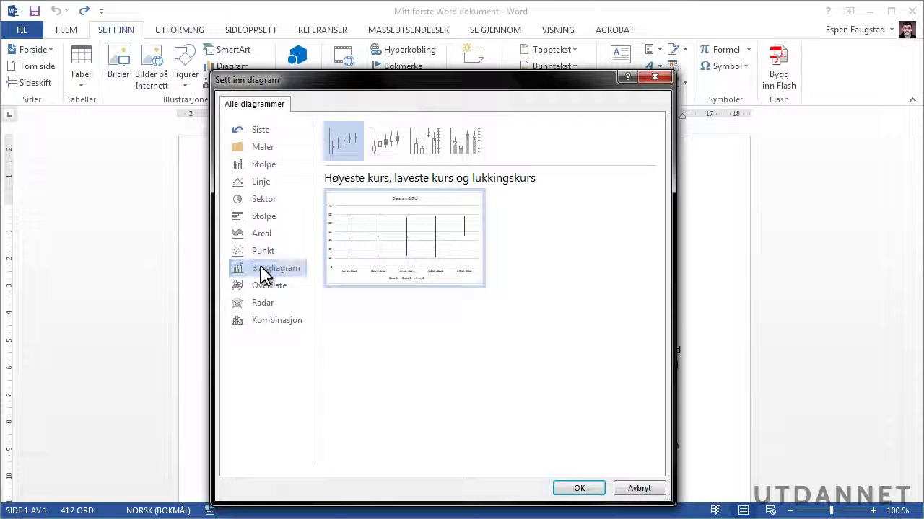
{"action": "left_click", "coordinate": [384, 144]}
{"action": "left_click", "coordinate": [425, 144]}
{"action": "left_click", "coordinate": [467, 147]}
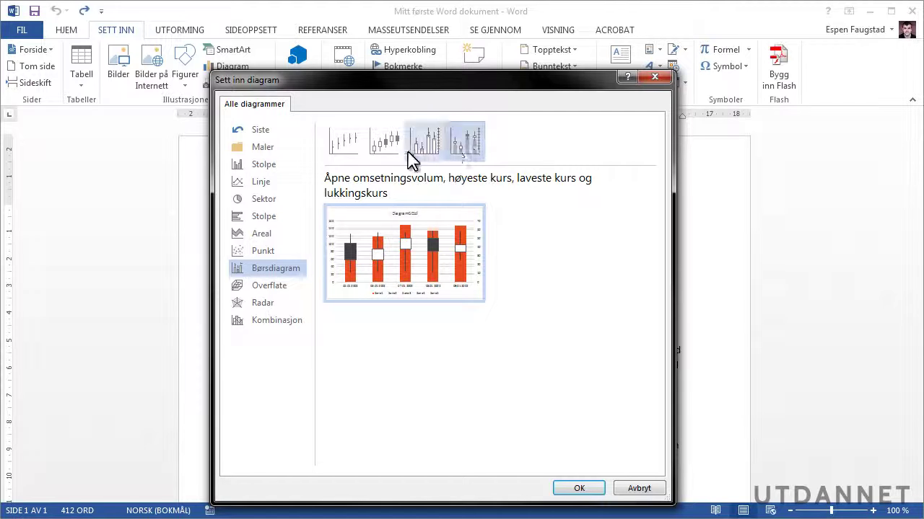
{"action": "left_click", "coordinate": [257, 182]}
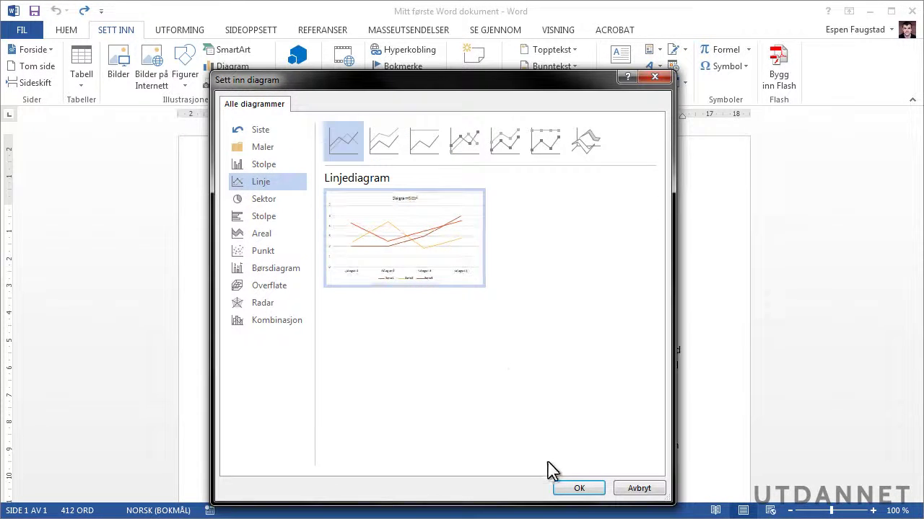
{"action": "left_click", "coordinate": [575, 489]}
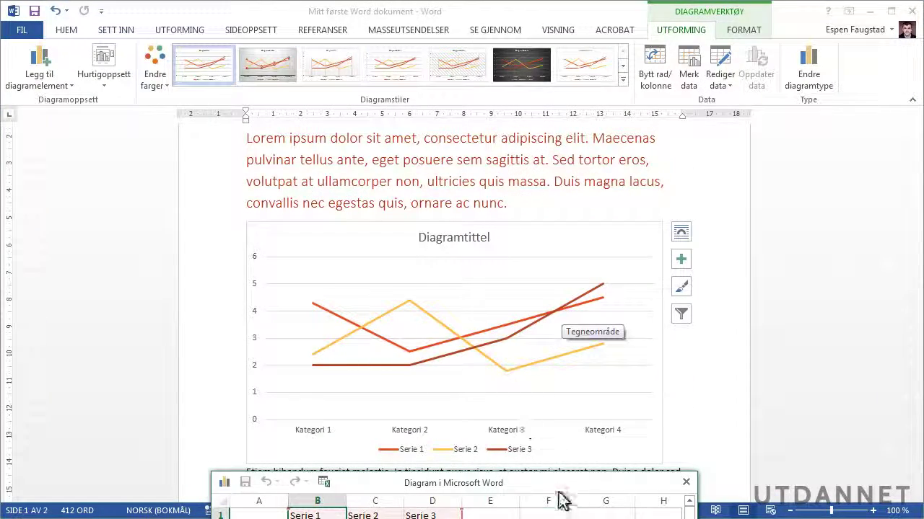
- Move the chart data sheet to the top of the screen and step through category cells A2–A5
{"action": "left_click_drag", "start_coordinate": [561, 483], "coordinate": [391, 308]}
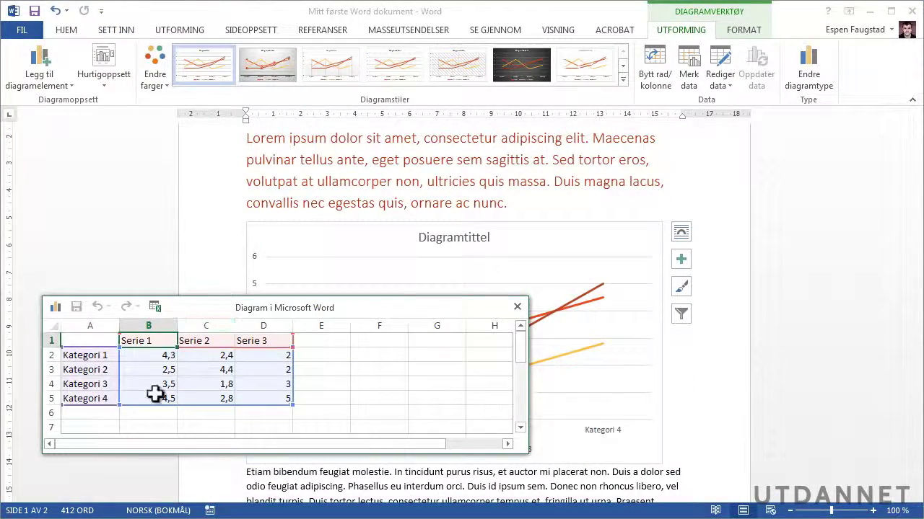
{"action": "left_click_drag", "start_coordinate": [419, 307], "coordinate": [424, 98]}
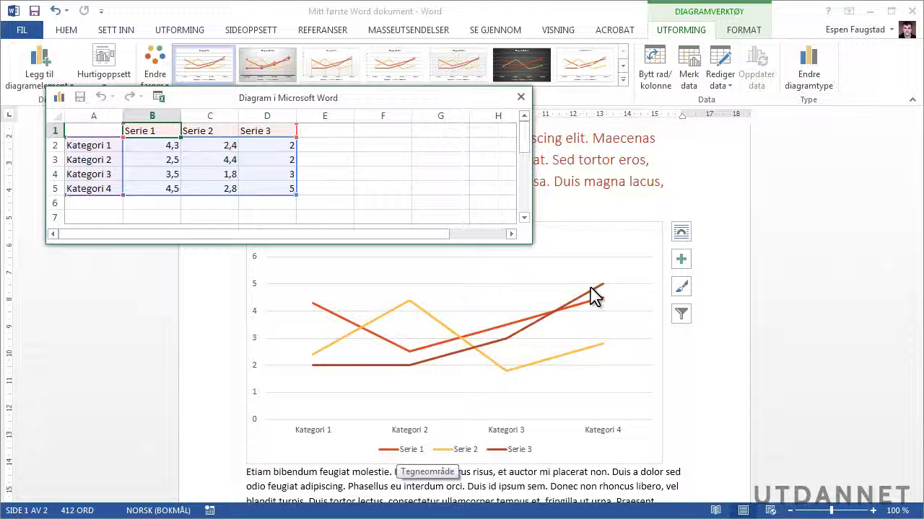
{"action": "left_click", "coordinate": [94, 146]}
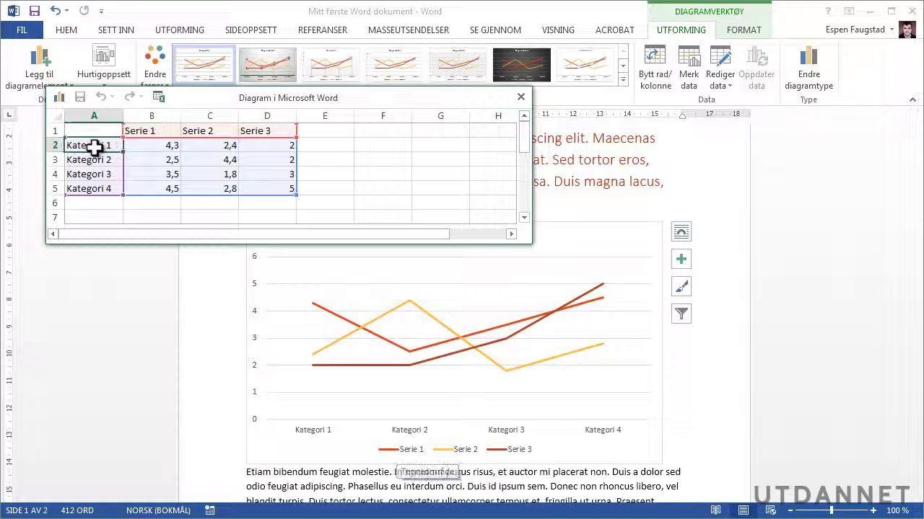
{"action": "left_click", "coordinate": [97, 161]}
{"action": "left_click", "coordinate": [99, 176]}
{"action": "left_click", "coordinate": [96, 189]}
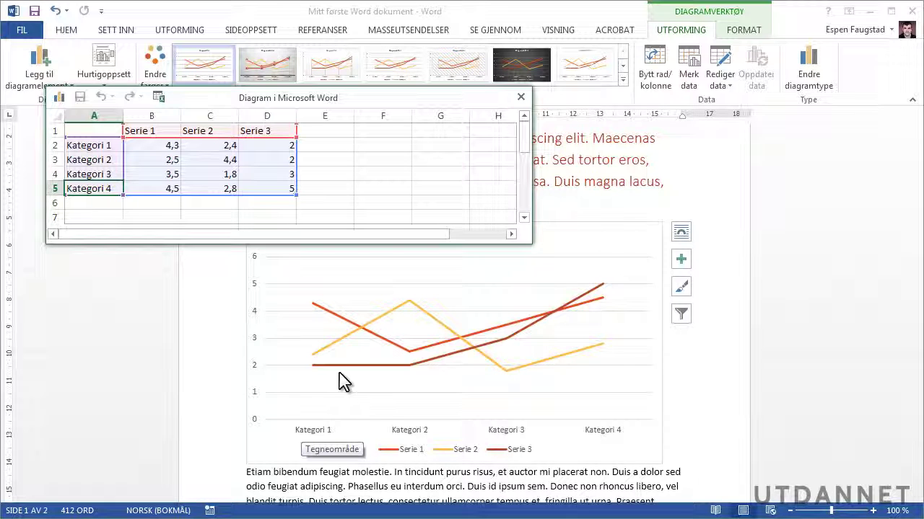
- Replace Kategori 1–4 in cells A2:A5 with the years 2011, 2012, 2013 and 2014
{"action": "left_click", "coordinate": [77, 145]}
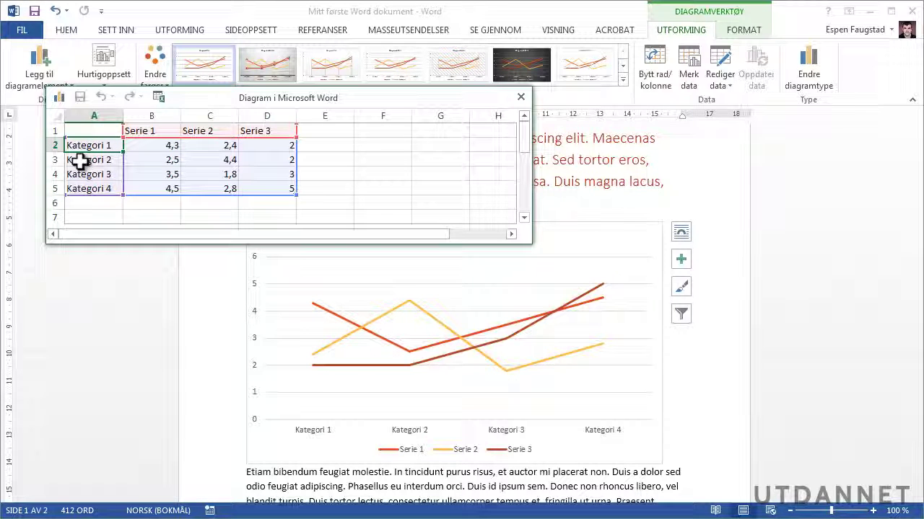
{"action": "type", "text": "2011"}
{"action": "left_click", "coordinate": [81, 160]}
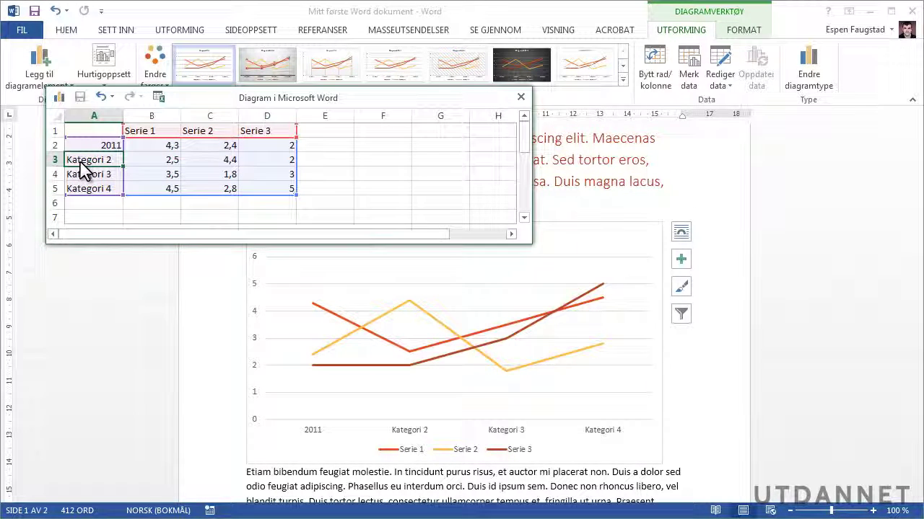
{"action": "type", "text": "2012"}
{"action": "key", "text": "Return"}
{"action": "type", "text": "20"}
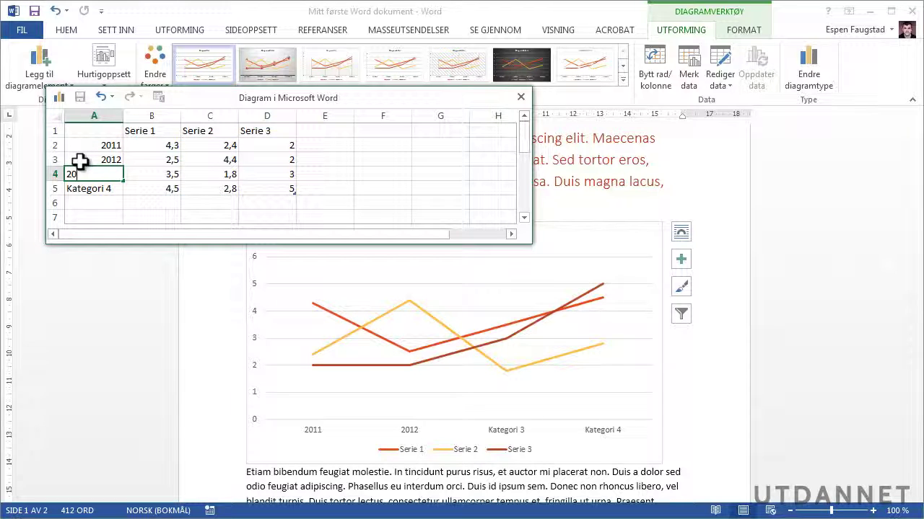
{"action": "type", "text": "13"}
{"action": "key", "text": "Return"}
{"action": "type", "text": "2014"}
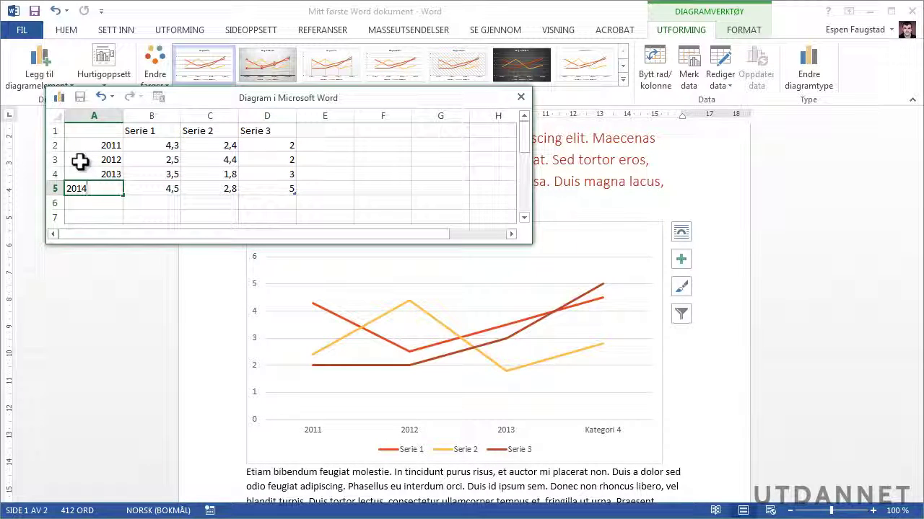
{"action": "key", "text": "Return"}
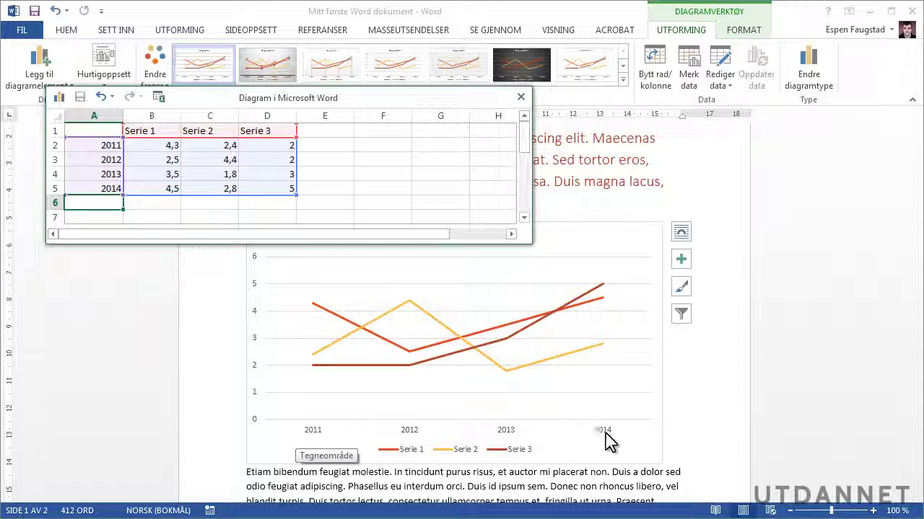
- Rename the series in B1–D1 to Avdeling 1, Avdeling 2 and Avdeling 3
{"action": "left_click", "coordinate": [153, 134]}
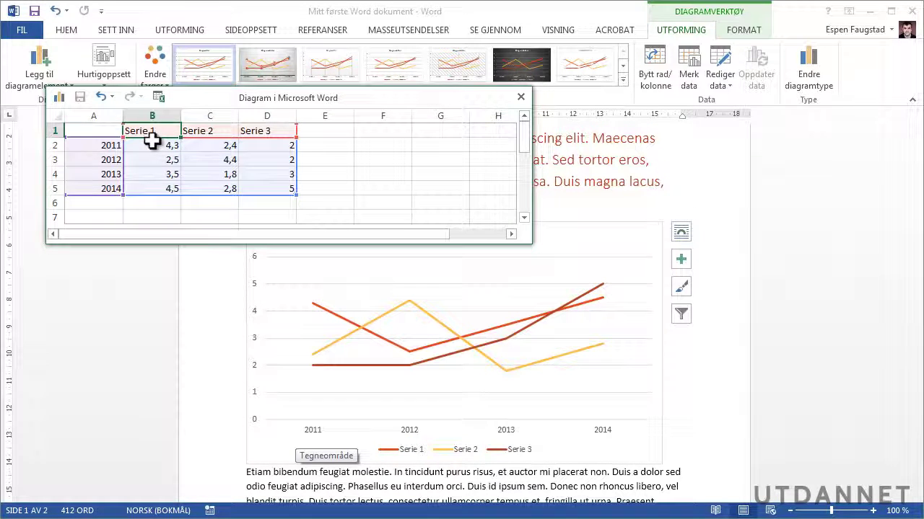
{"action": "type", "text": "Avdeling 1"}
{"action": "key", "text": "Tab"}
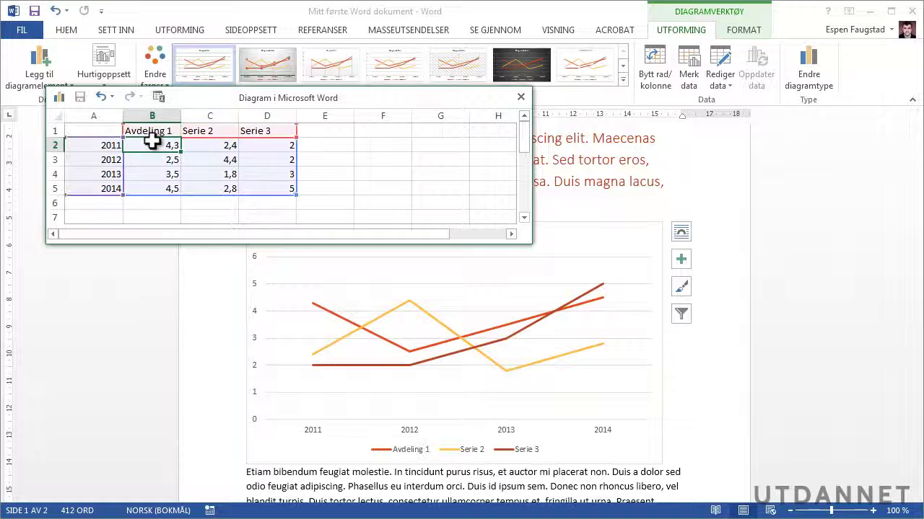
{"action": "type", "text": "Avde"}
{"action": "type", "text": "2"}
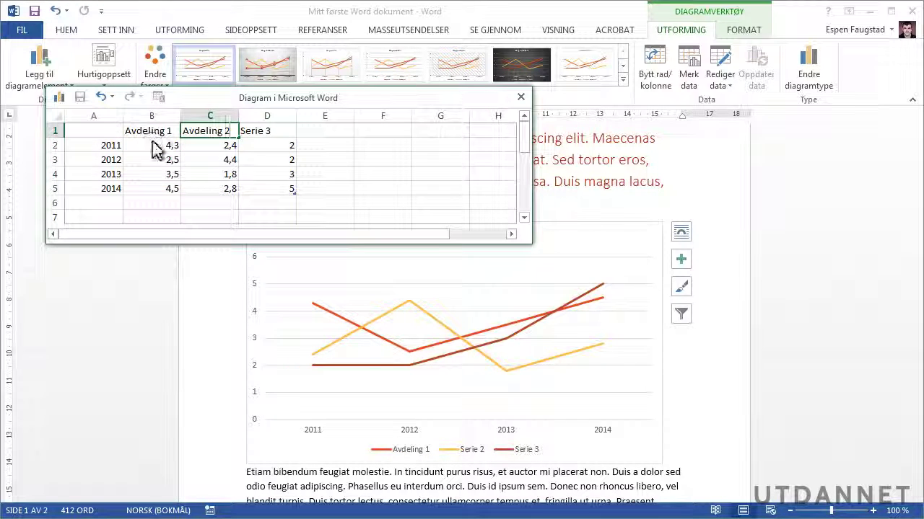
{"action": "key", "text": "Tab"}
{"action": "type", "text": "Avdeling"}
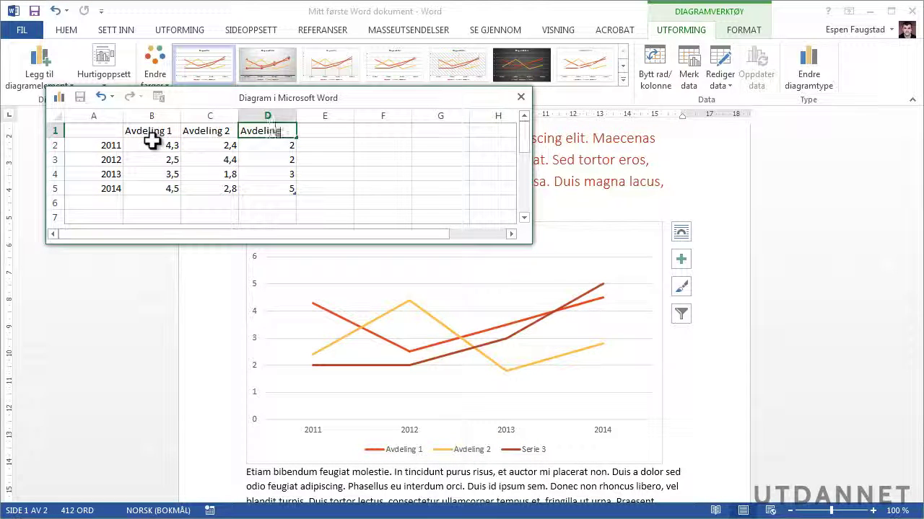
{"action": "type", "text": " 3"}
{"action": "key", "text": "Return"}
{"action": "left_click", "coordinate": [156, 148]}
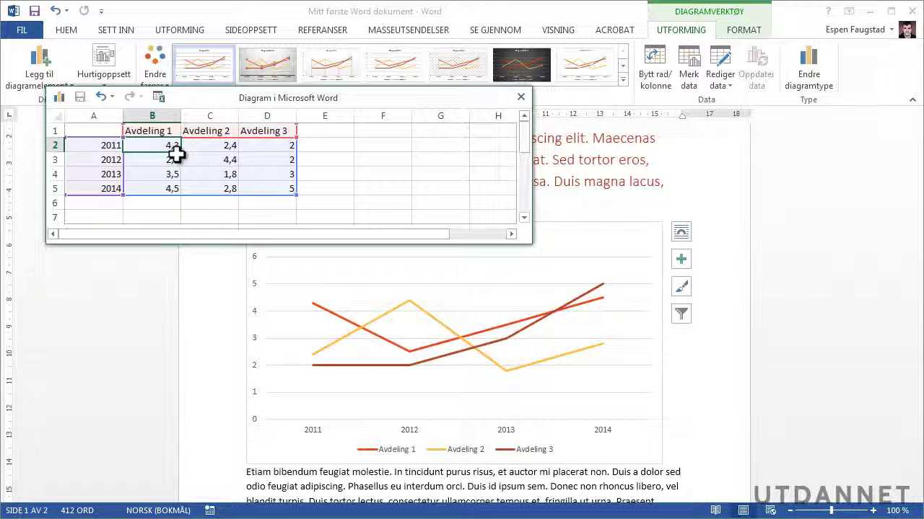
- Enter Avdeling 1 values 1,2, 1,4, 1,9 and 2,2 for 2011–2014
{"action": "type", "text": "1,2"}
{"action": "key", "text": "Return"}
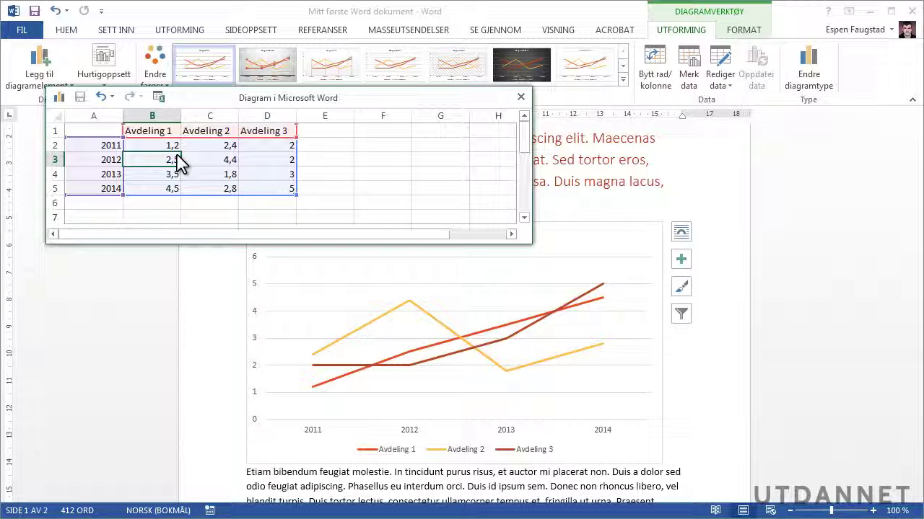
{"action": "type", "text": "1,4"}
{"action": "key", "text": "Return"}
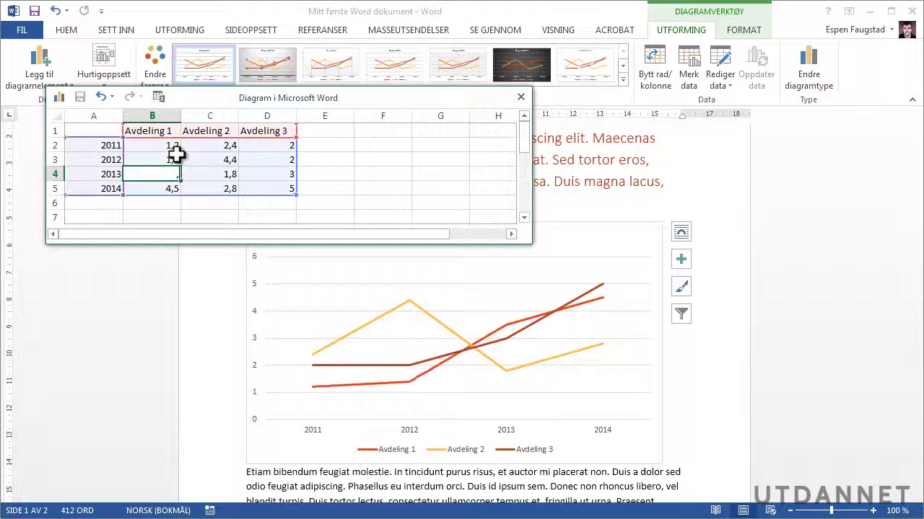
{"action": "type", "text": "1"}
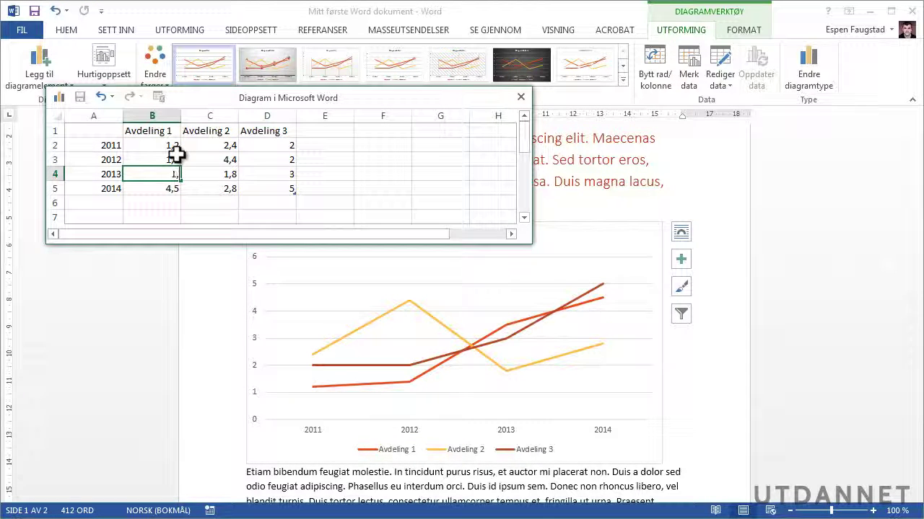
{"action": "type", "text": "9"}
{"action": "key", "text": "Return"}
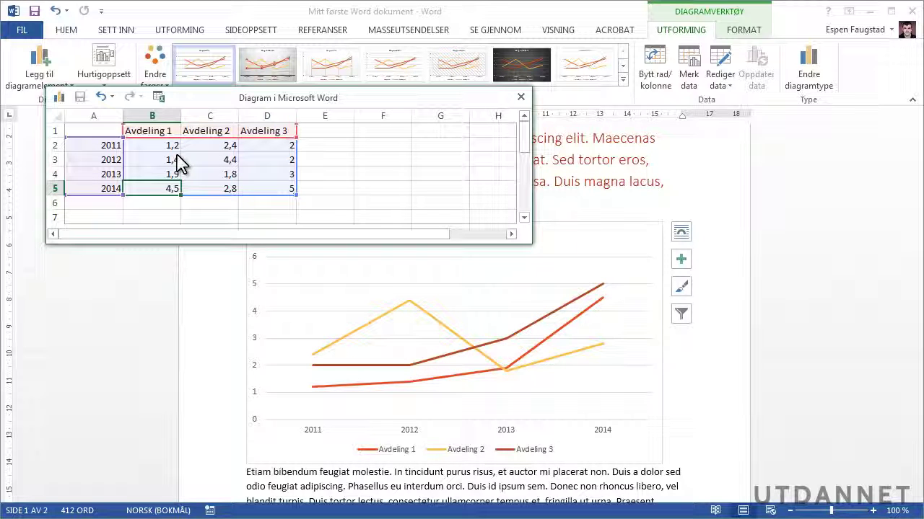
{"action": "type", "text": "2,2"}
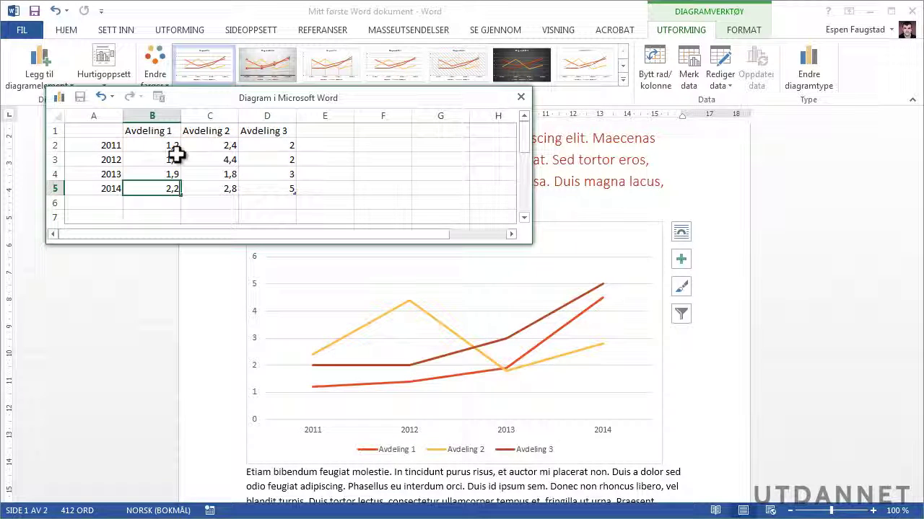
{"action": "key", "text": "Return"}
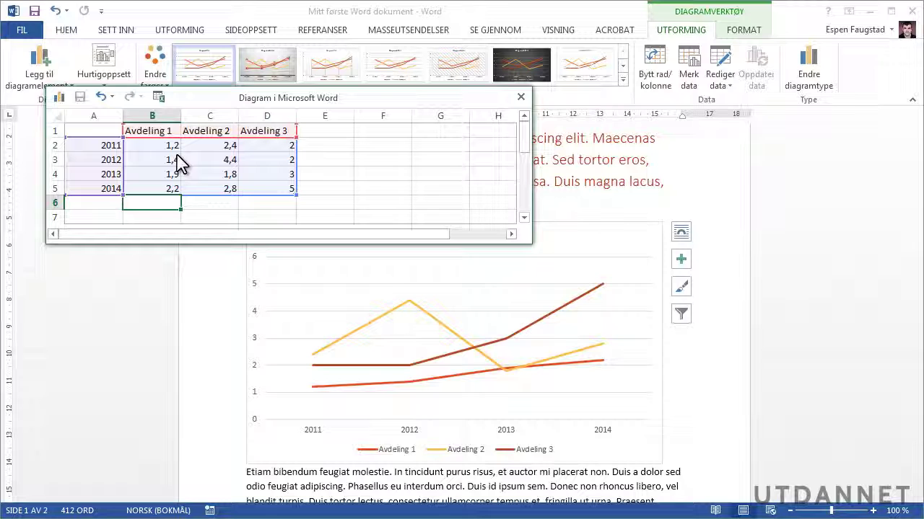
- Enter Avdeling 2 values 5, 4,5, 2,5 and 2,8 for 2011–2014
{"action": "left_click", "coordinate": [176, 148]}
{"action": "key", "text": "Tab"}
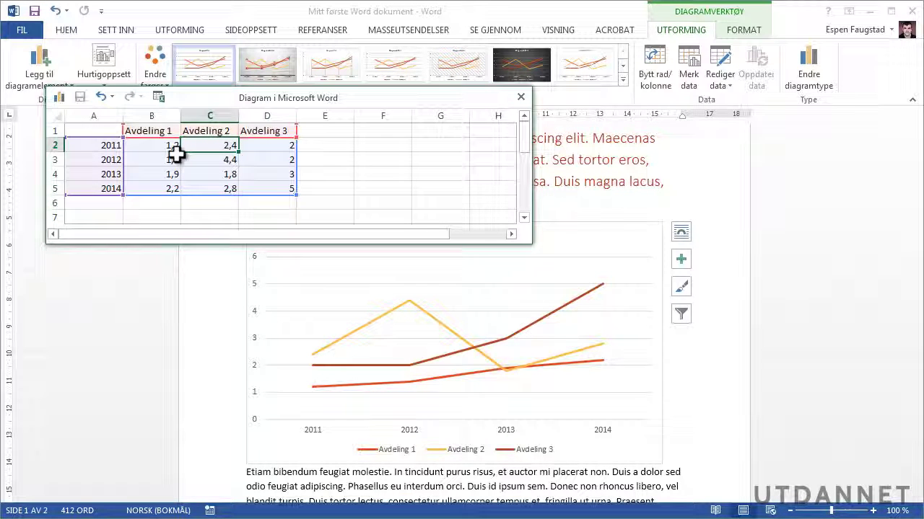
{"action": "type", "text": "5"}
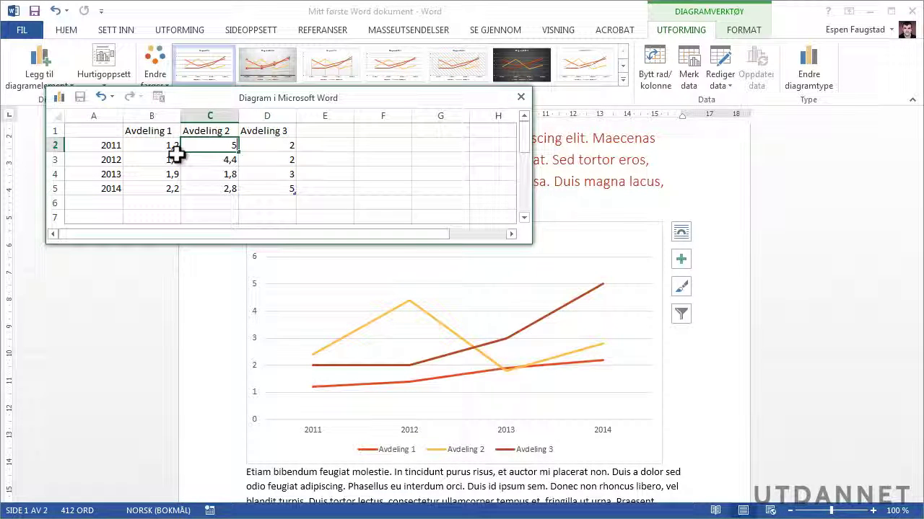
{"action": "key", "text": "Return"}
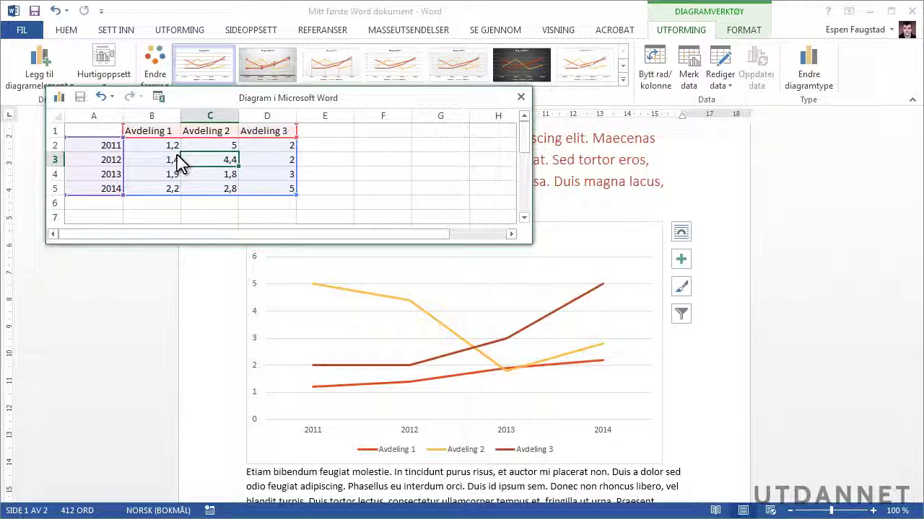
{"action": "type", "text": "4,5"}
{"action": "key", "text": "Return"}
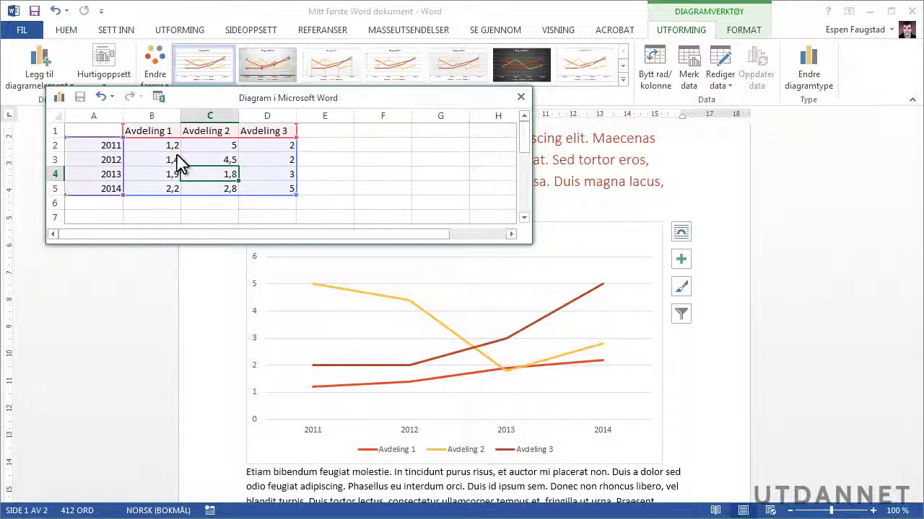
{"action": "type", "text": "2,5"}
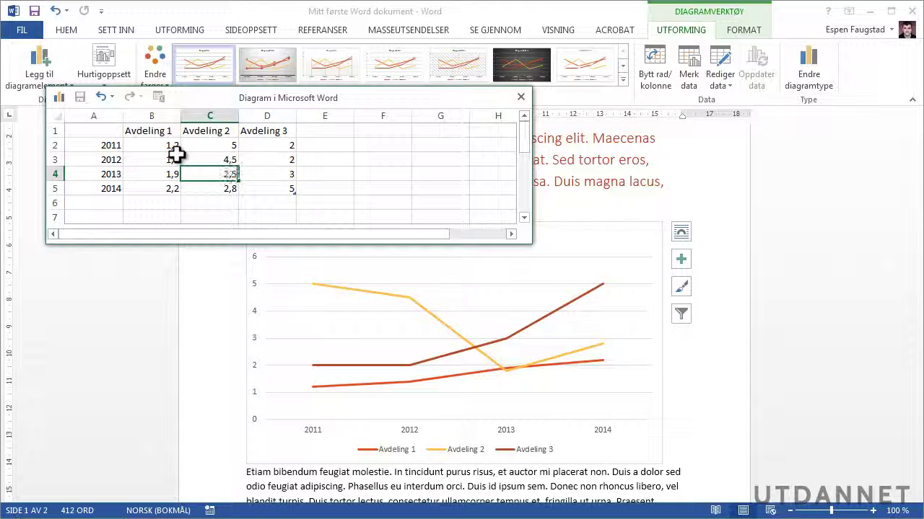
{"action": "key", "text": "Return"}
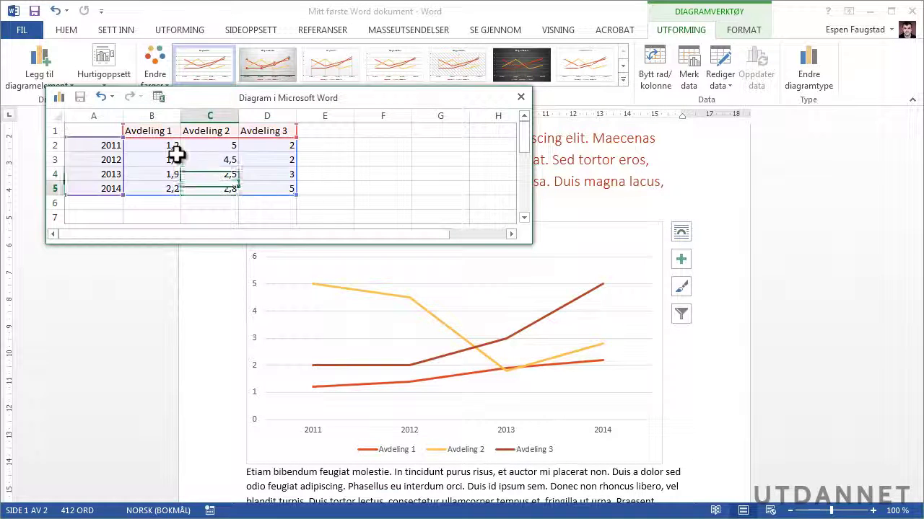
{"action": "type", "text": "2,"}
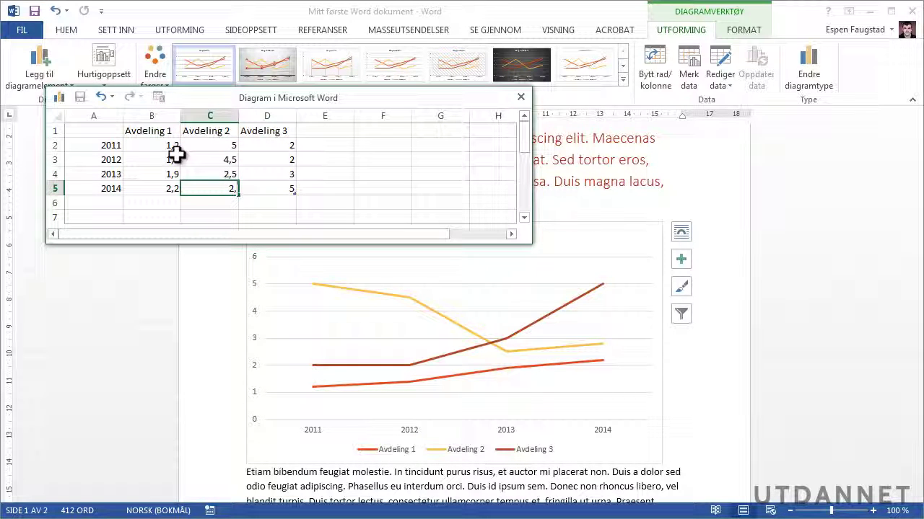
{"action": "key", "text": "Return"}
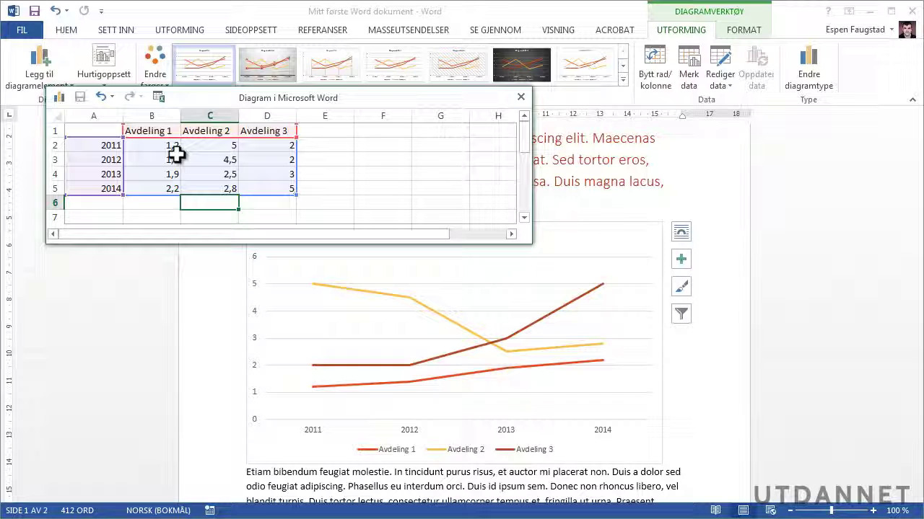
- Enter Avdeling 3 values 2,5, 2,1, 2,8 and 2,8 for 2011–2014
{"action": "key", "text": "Up"}
{"action": "key", "text": "Up"}
{"action": "key", "text": "Up"}
{"action": "key", "text": "Right"}
{"action": "key", "text": "Up"}
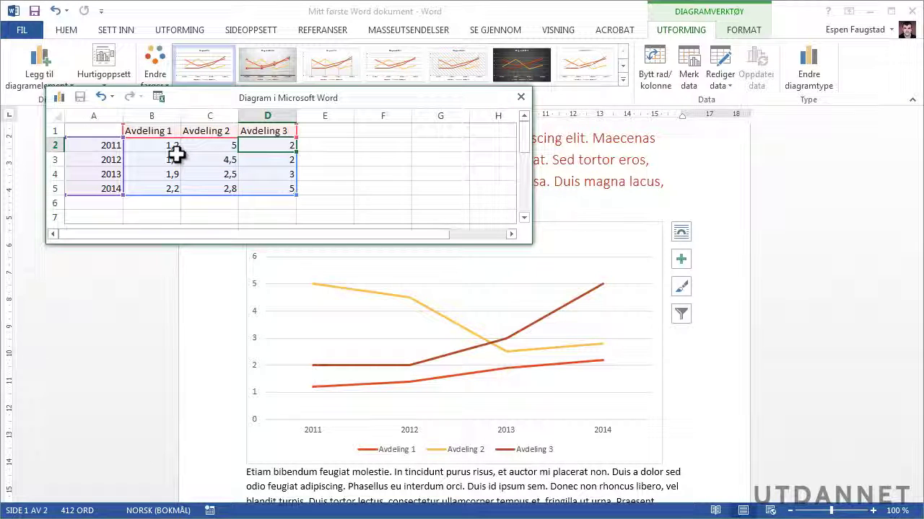
{"action": "key", "text": "F2"}
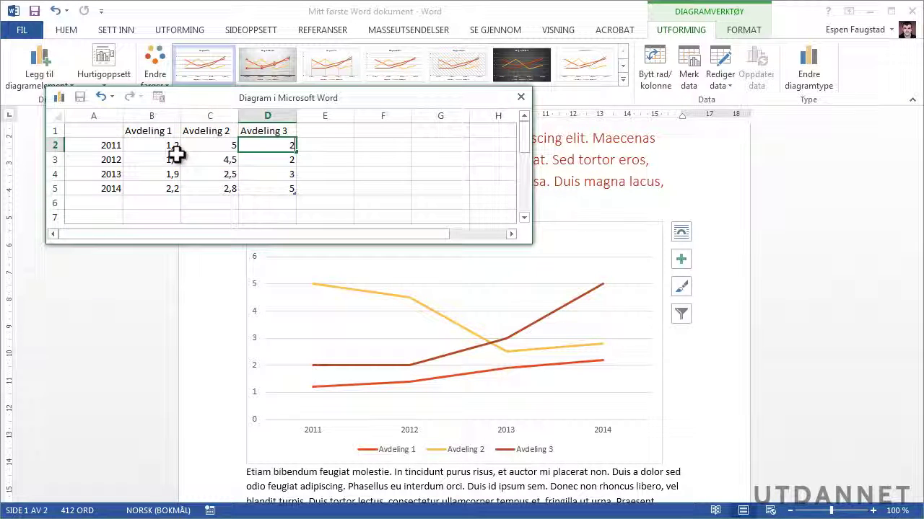
{"action": "type", "text": ",25"}
{"action": "key", "text": "Return"}
{"action": "type", "text": "2,1"}
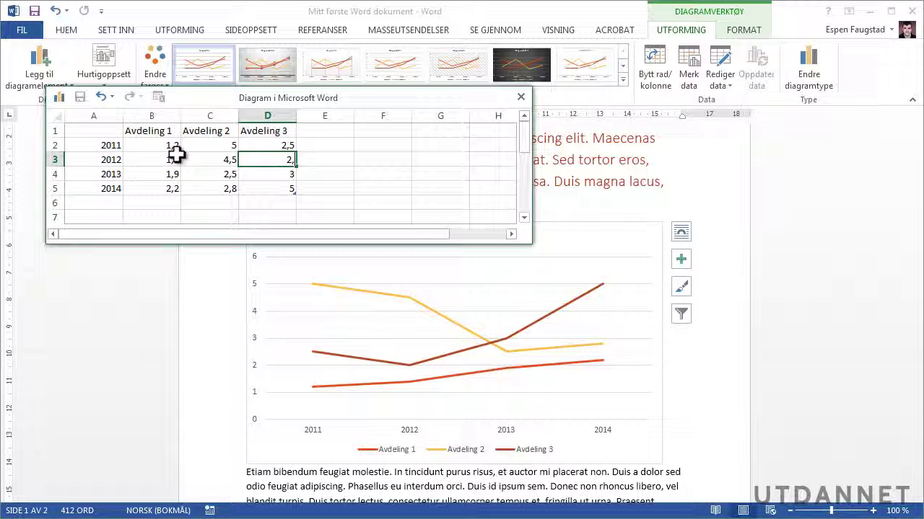
{"action": "key", "text": "Return"}
{"action": "type", "text": "2,8"}
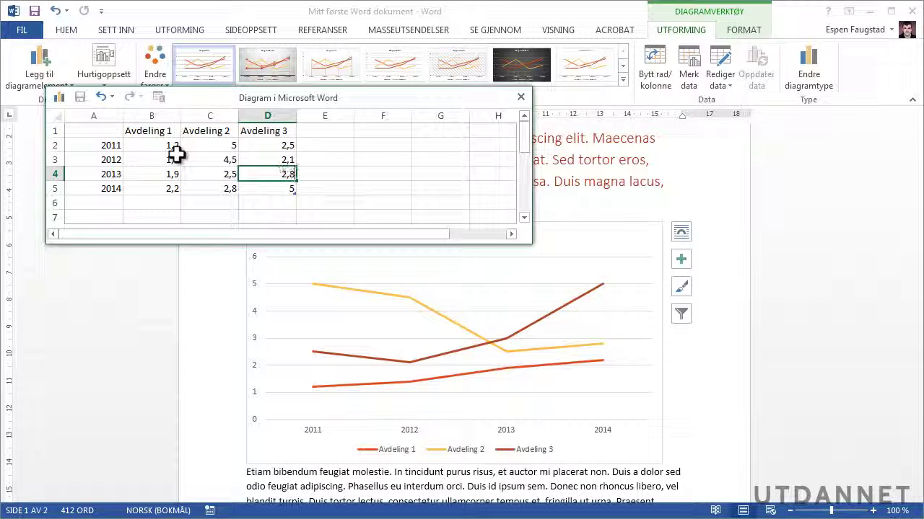
{"action": "key", "text": "Return"}
{"action": "type", "text": "2,8"}
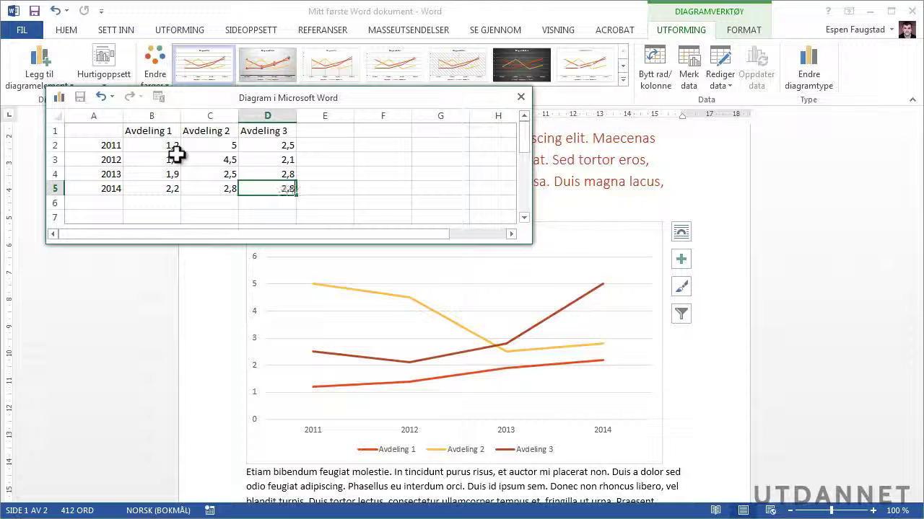
{"action": "key", "text": "Return"}
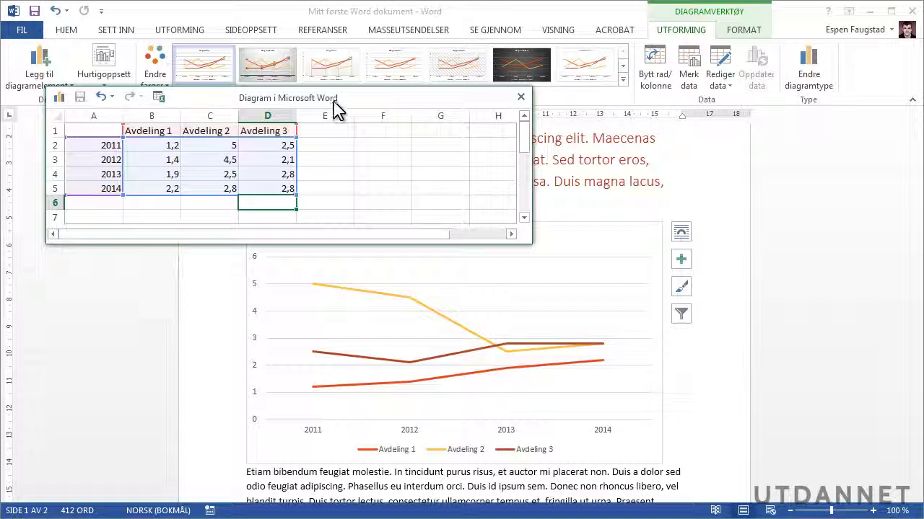
{"action": "mouse_move", "coordinate": [333, 101]}
{"action": "left_mouse_down"}
{"action": "mouse_move", "coordinate": [333, 124]}
{"action": "mouse_move", "coordinate": [321, 44]}
{"action": "left_mouse_up"}
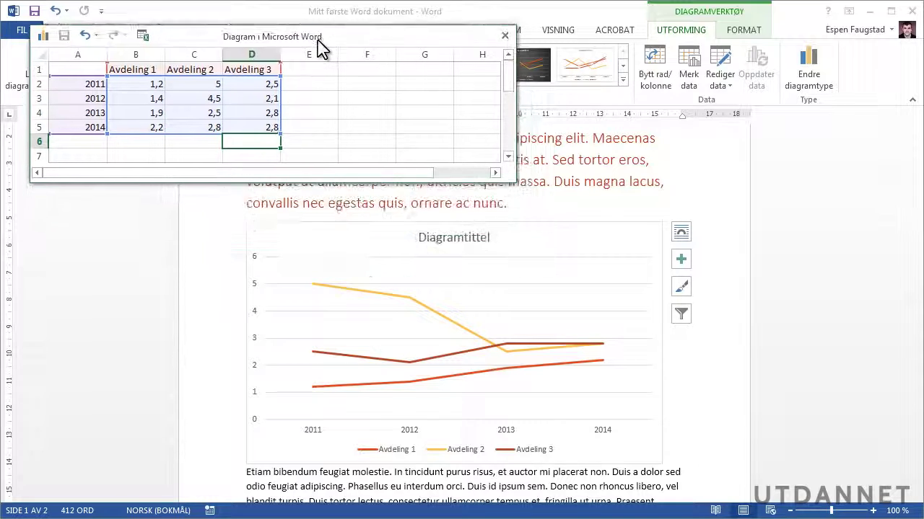
- Close the data sheet and change the chart title from Diagramtittel to 'Inntektsgraf'
{"action": "left_click", "coordinate": [508, 39]}
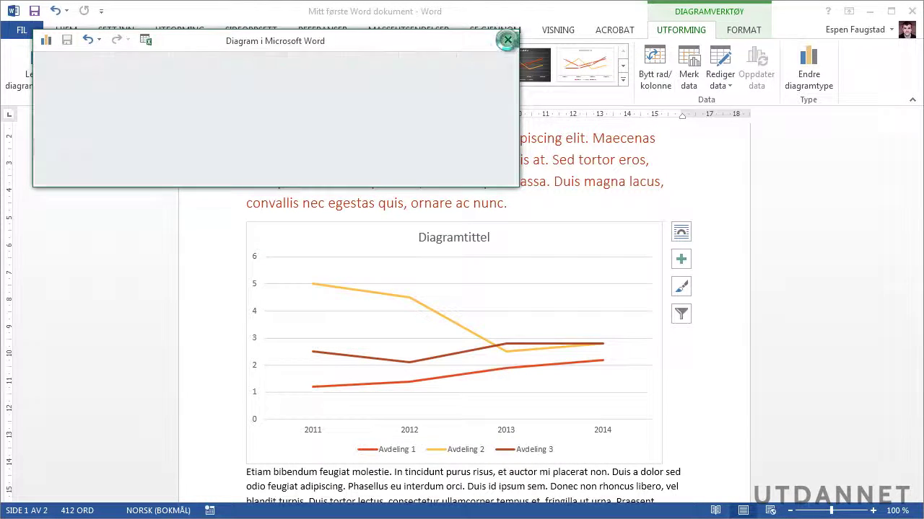
{"action": "left_click", "coordinate": [455, 238]}
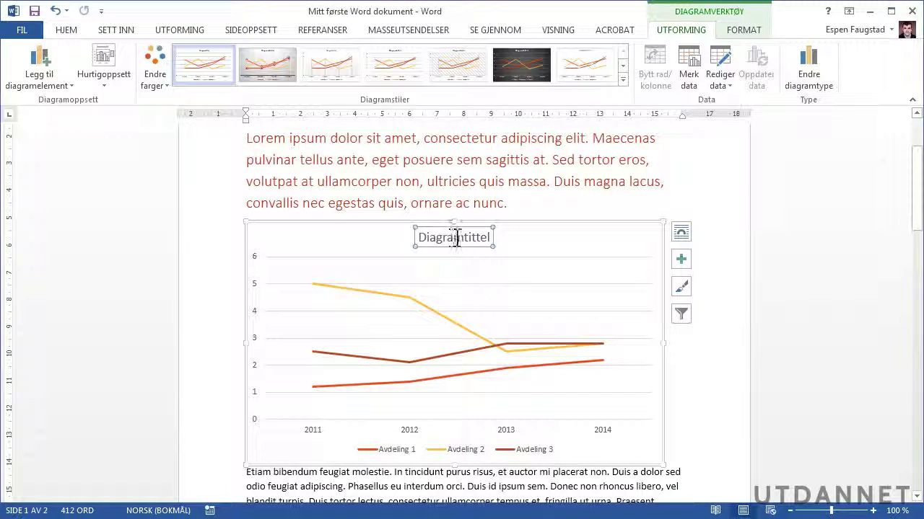
{"action": "double_click", "coordinate": [447, 240]}
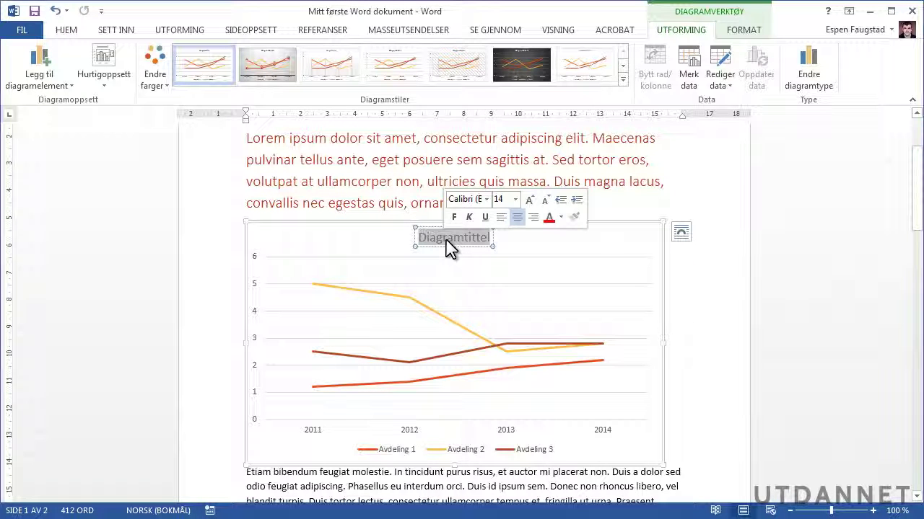
{"action": "type", "text": "Innt"}
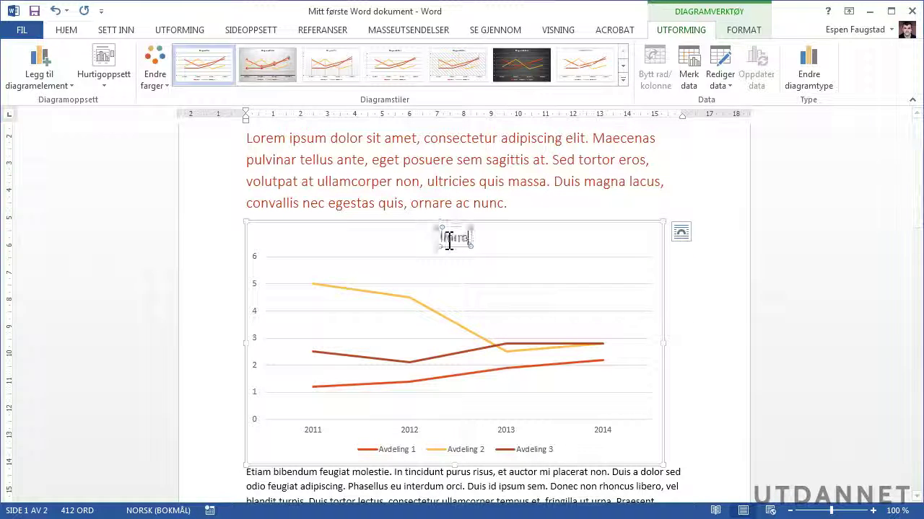
{"action": "type", "text": "ektsgraf"}
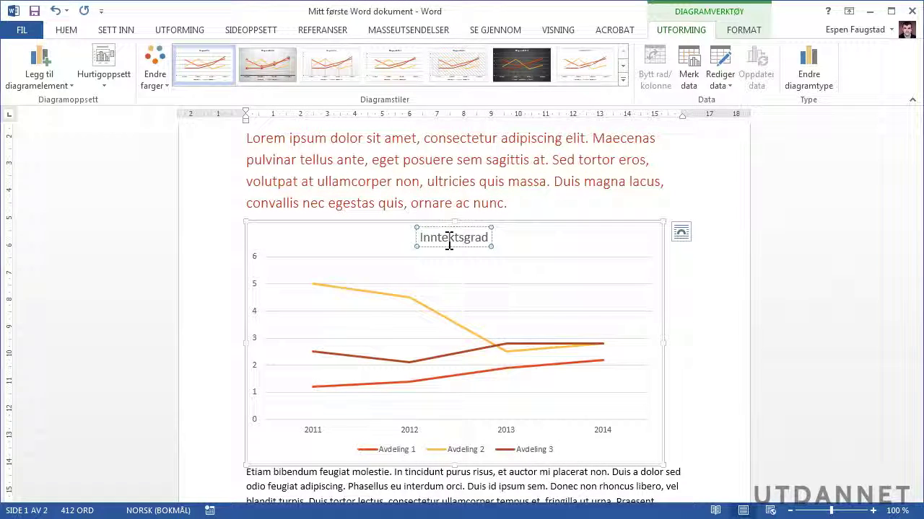
{"action": "key", "text": "Escape"}
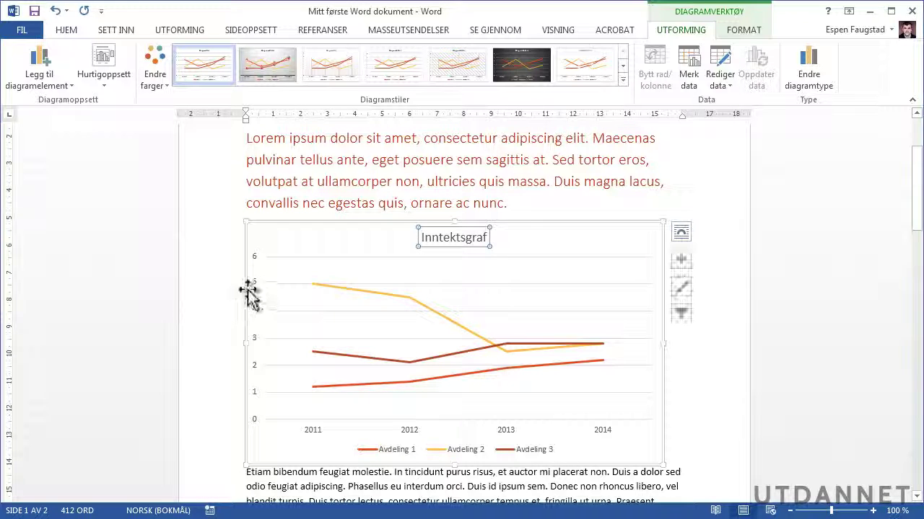
{"action": "left_click", "coordinate": [256, 292]}
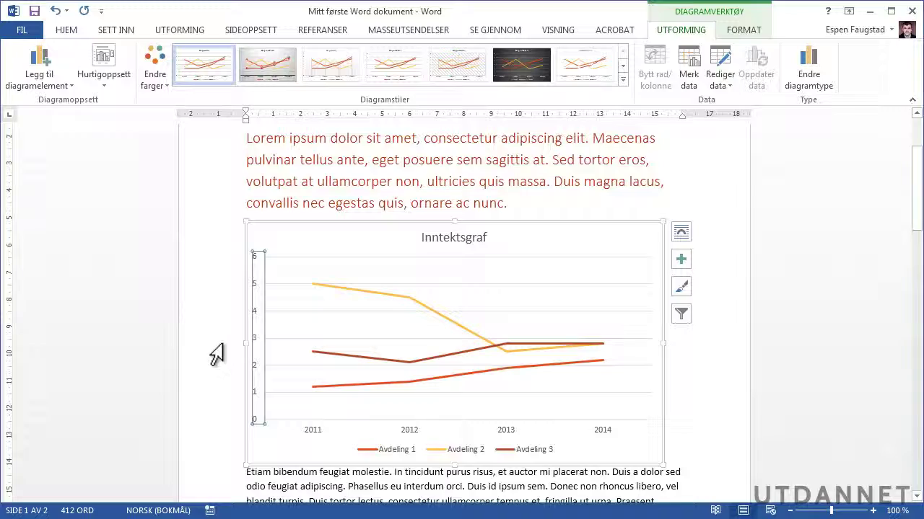
- Drag the chart's bottom-right handle to make the Inntektsgraf chart slightly wider
{"action": "left_click", "coordinate": [662, 441]}
{"action": "left_click", "coordinate": [657, 453]}
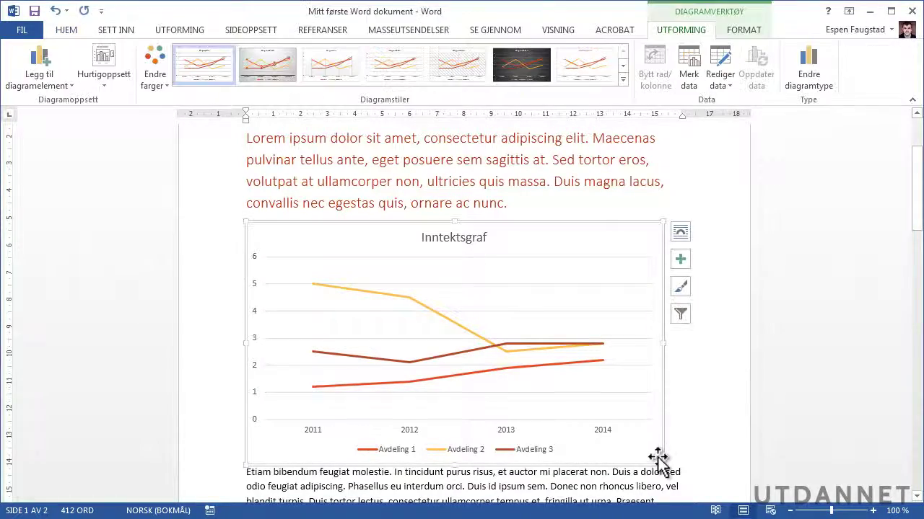
{"action": "left_click_drag", "start_coordinate": [661, 465], "coordinate": [586, 404]}
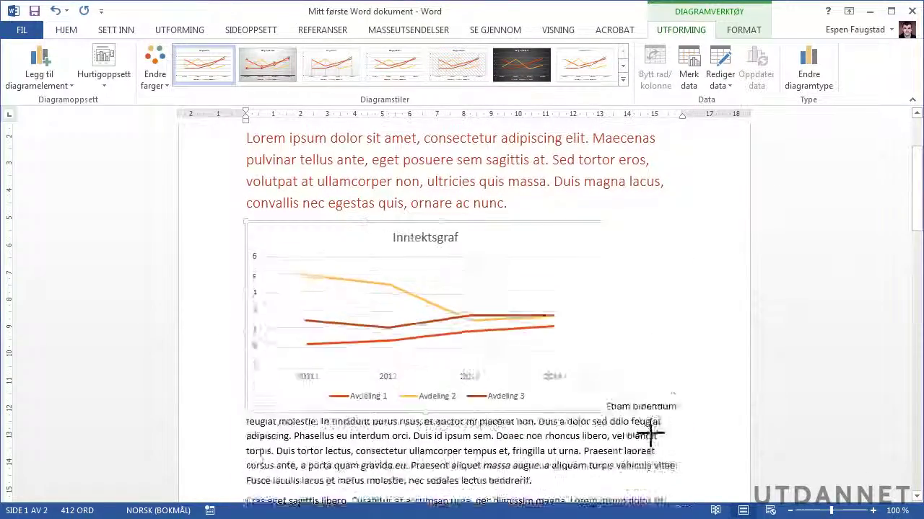
{"action": "left_click_drag", "start_coordinate": [586, 404], "coordinate": [671, 468]}
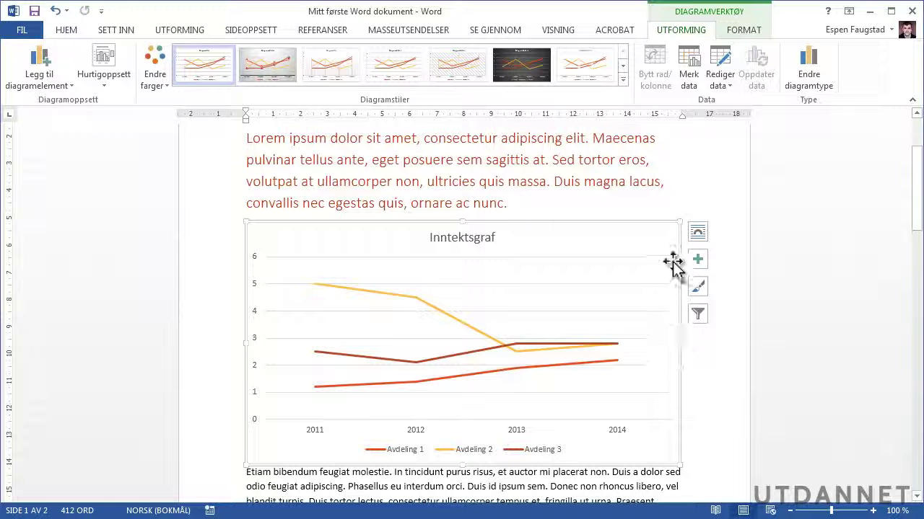
- Apply Top and Bottom text wrapping and nudge the chart just below the red paragraph
{"action": "left_click", "coordinate": [697, 232]}
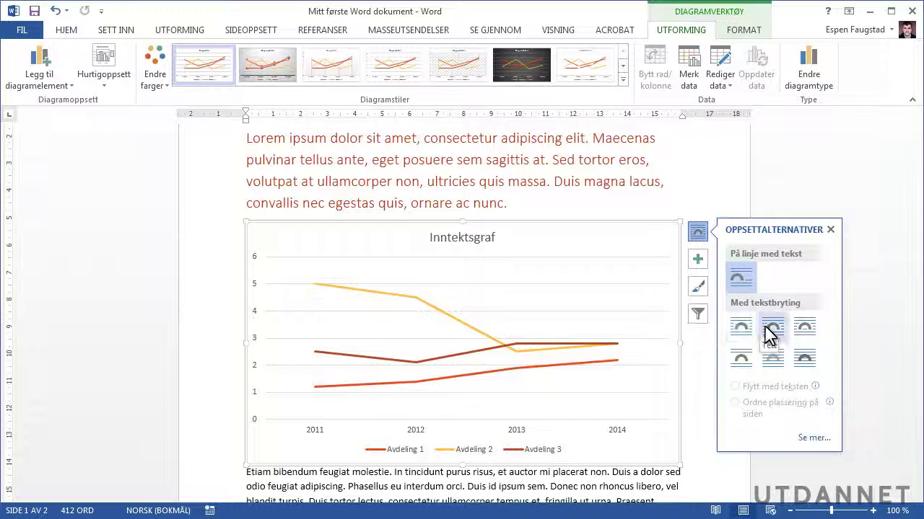
{"action": "left_click", "coordinate": [742, 360]}
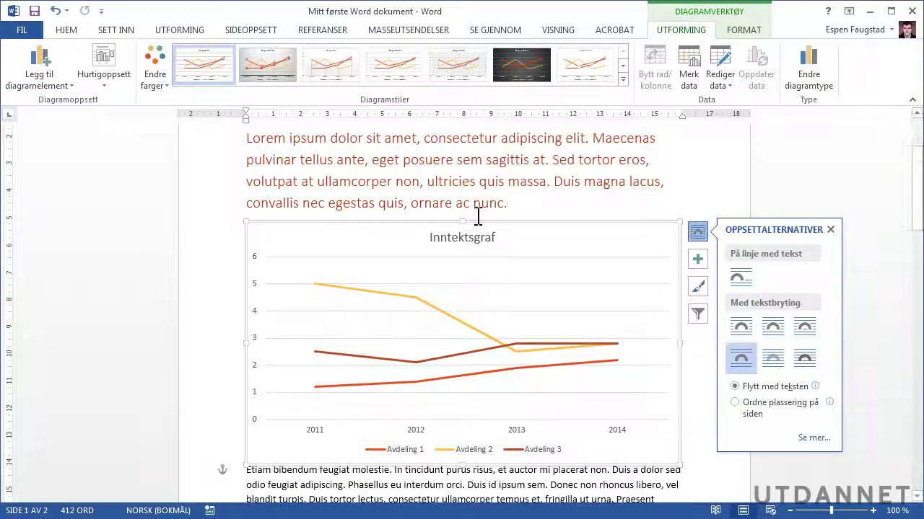
{"action": "mouse_move", "coordinate": [443, 220]}
{"action": "left_mouse_down"}
{"action": "mouse_move", "coordinate": [437, 210]}
{"action": "mouse_move", "coordinate": [435, 219]}
{"action": "left_mouse_up"}
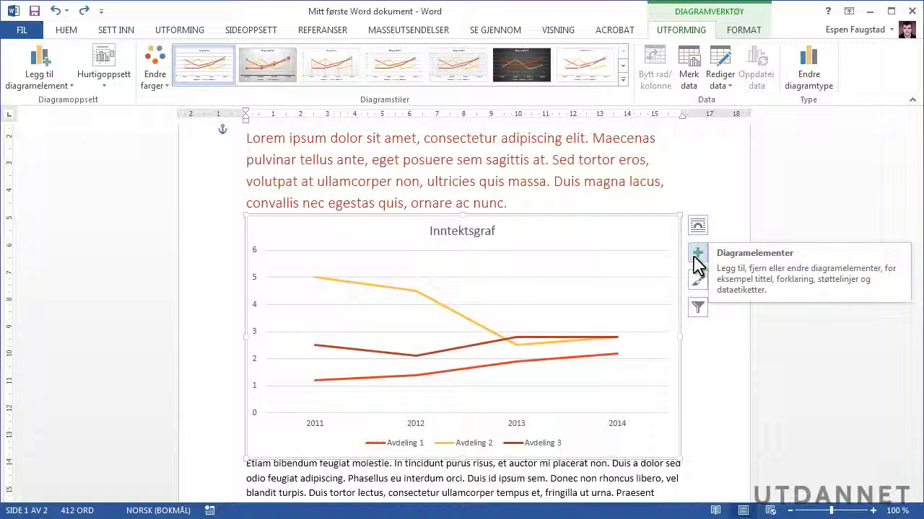
- Turn the chart axes back on, add axis titles, and start editing the vertical title
{"action": "left_click", "coordinate": [697, 264]}
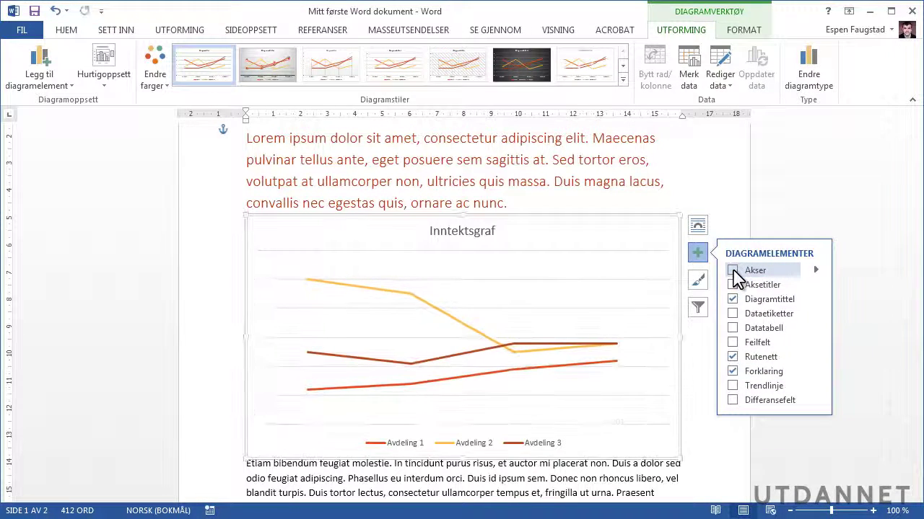
{"action": "left_click", "coordinate": [733, 271]}
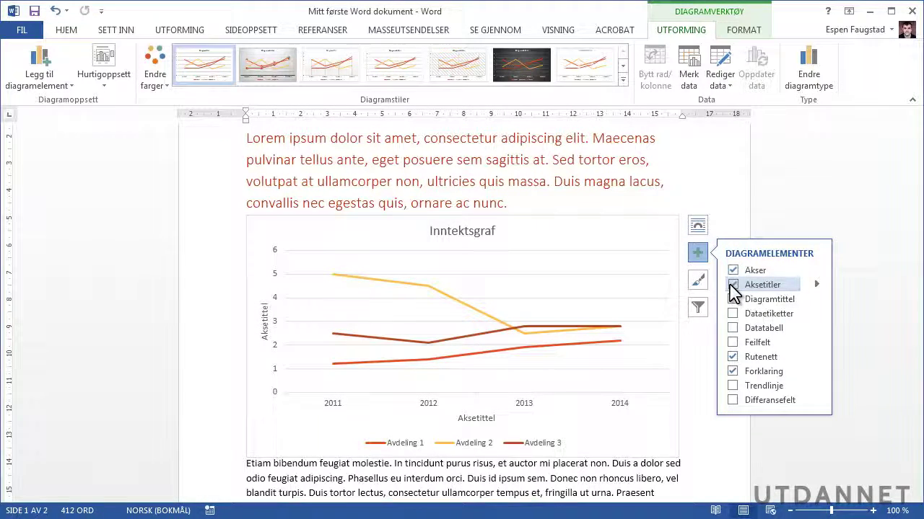
{"action": "left_click", "coordinate": [732, 286]}
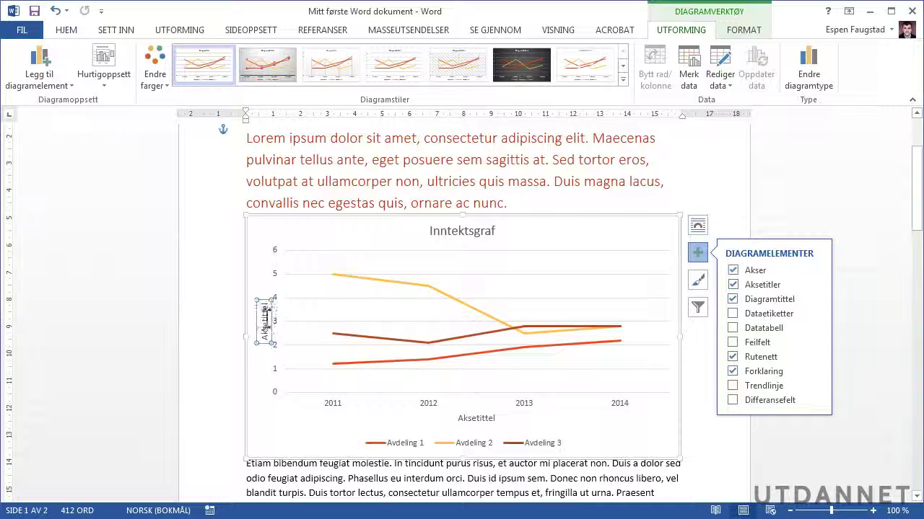
{"action": "left_click", "coordinate": [265, 330]}
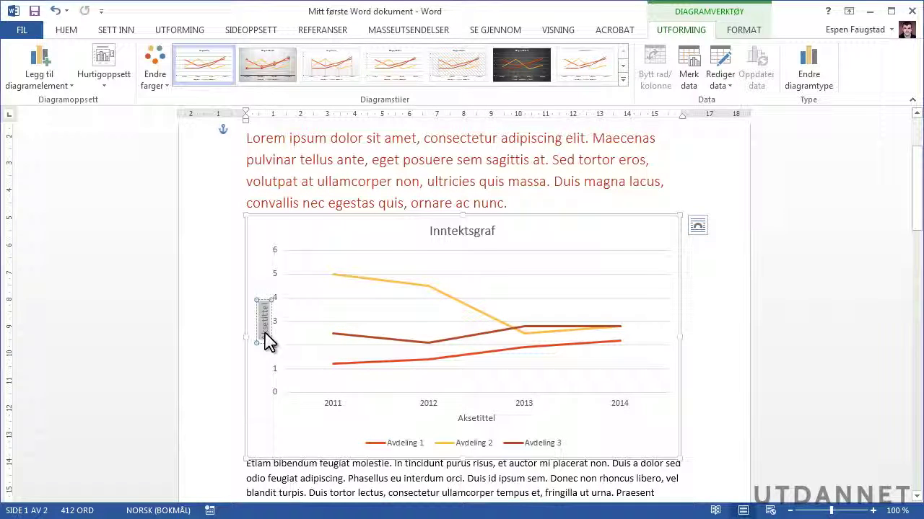
{"action": "key", "text": "BackSpace"}
{"action": "type", "text": "Inntekt i millioner"}
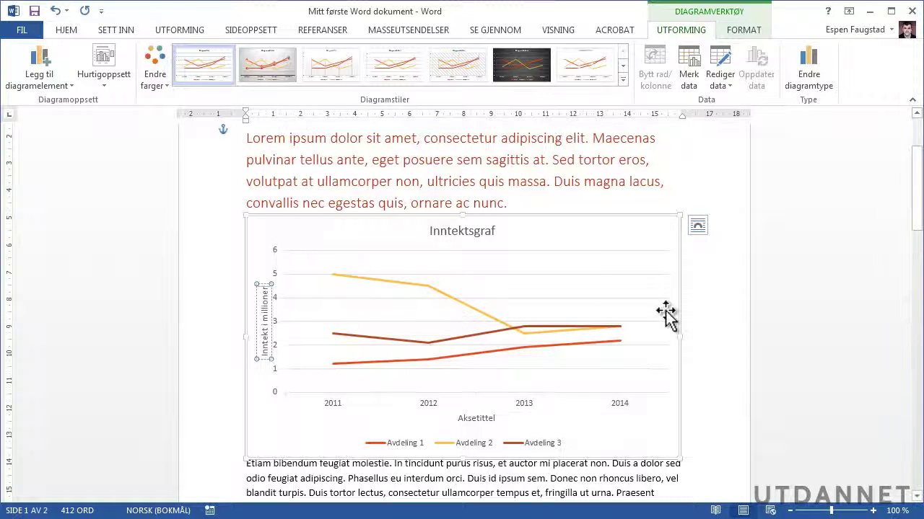
- Reselect the chart and reopen its Diagramelementer list
{"action": "left_click", "coordinate": [726, 296]}
{"action": "left_click", "coordinate": [674, 264]}
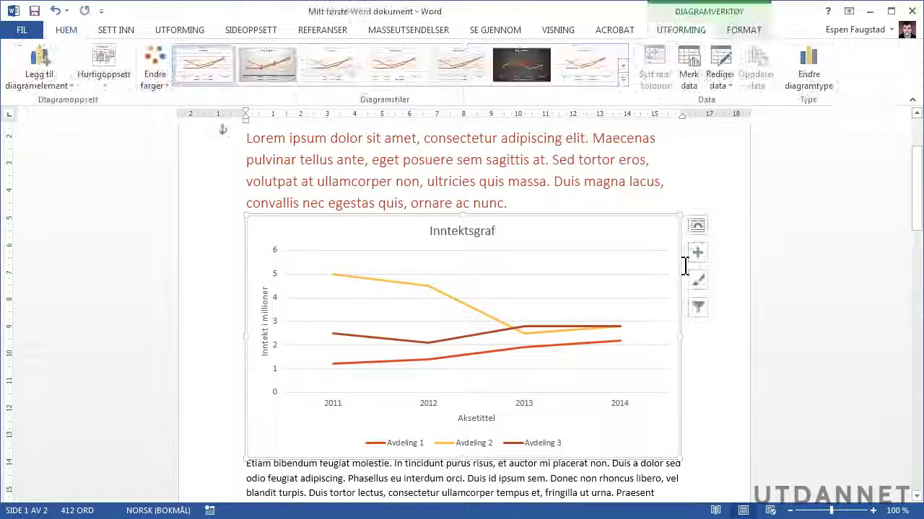
{"action": "left_click", "coordinate": [697, 252]}
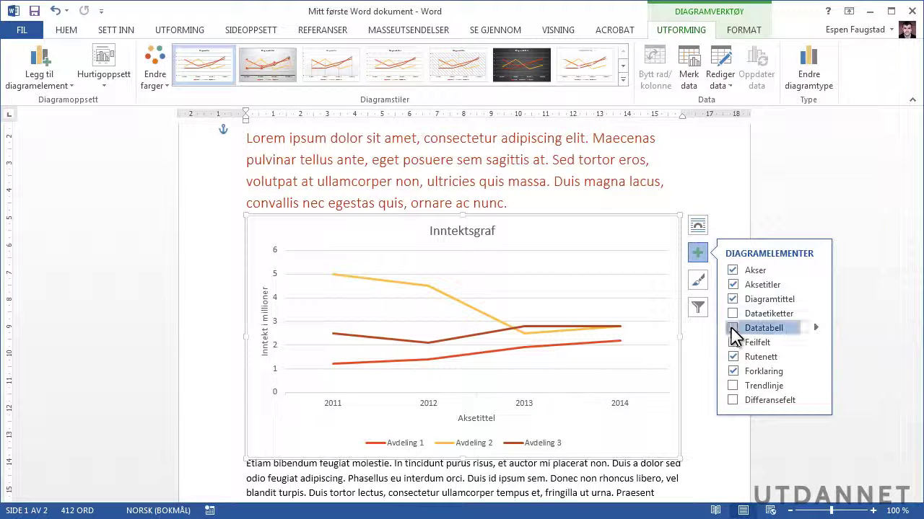
- Try a data table without legend keys and error bars in Diagramelementer, then remove both
{"action": "left_click", "coordinate": [732, 329]}
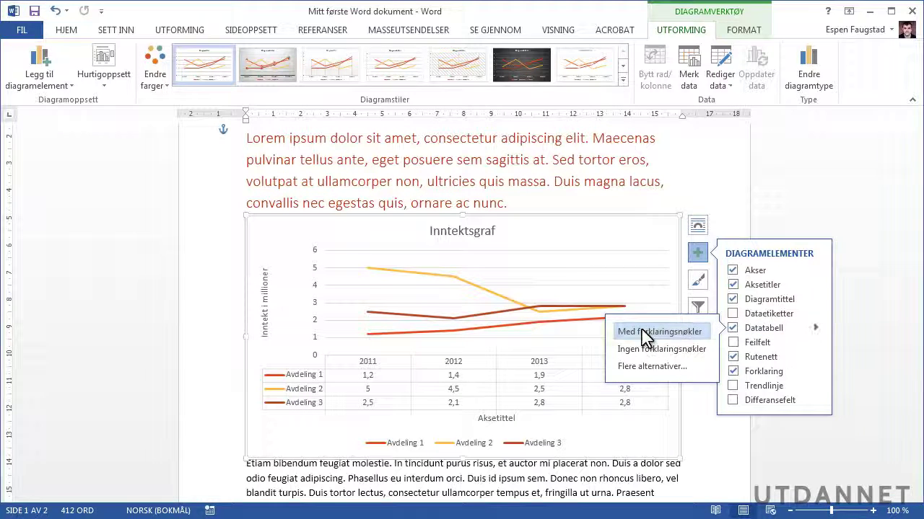
{"action": "left_click", "coordinate": [645, 345]}
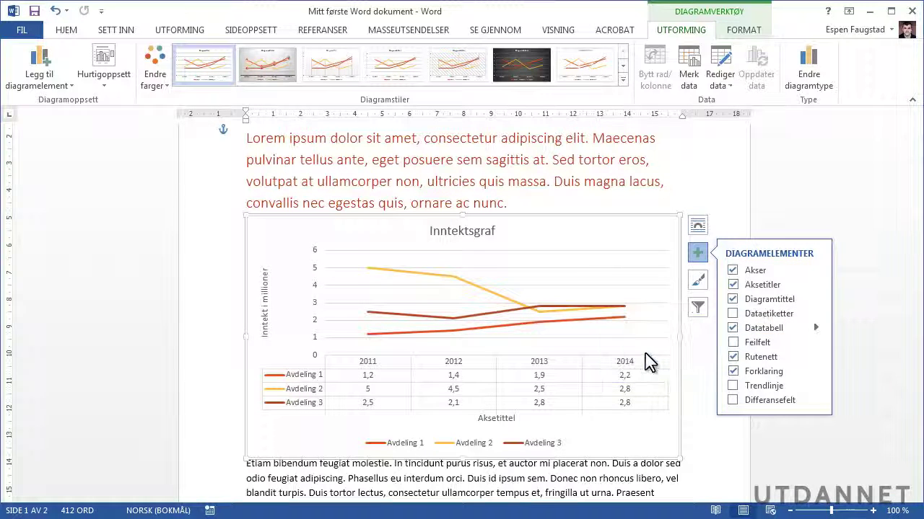
{"action": "left_click", "coordinate": [816, 329]}
{"action": "left_click", "coordinate": [732, 328]}
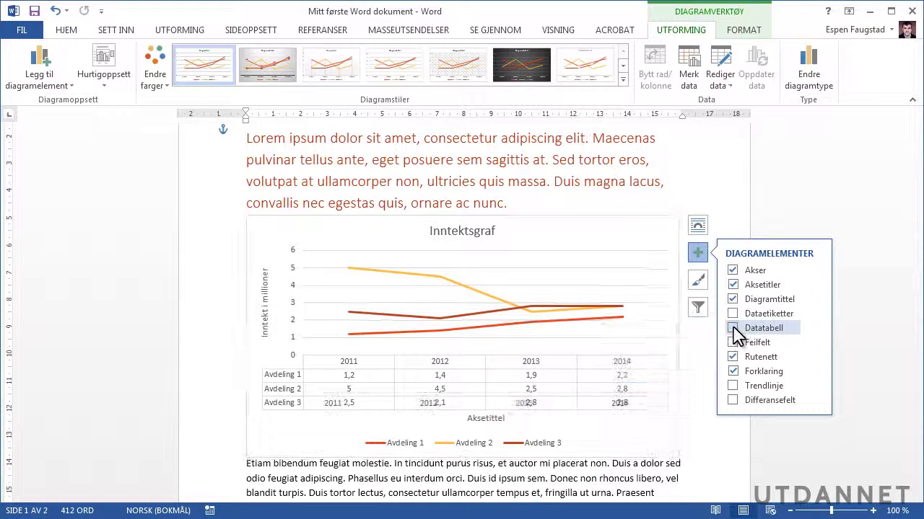
{"action": "left_click", "coordinate": [732, 343]}
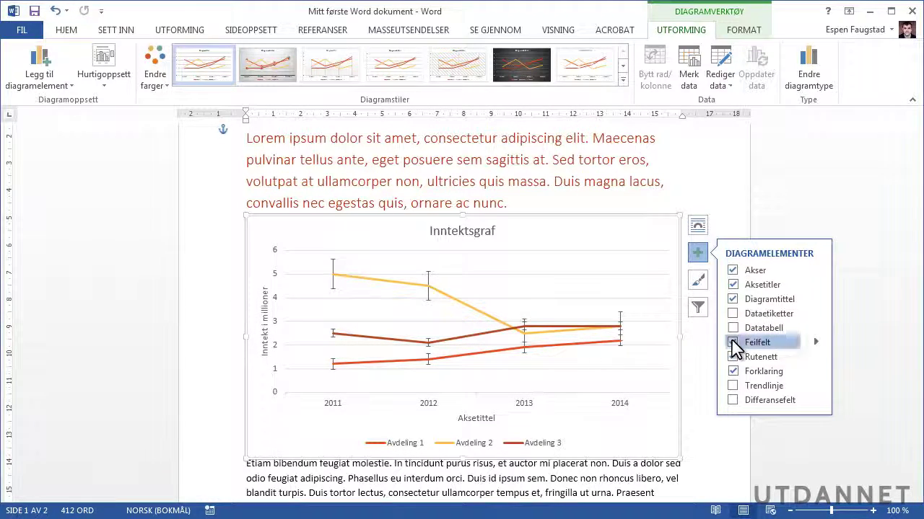
{"action": "left_click", "coordinate": [732, 343]}
- Toggle the gridlines and the legend off and back on
{"action": "left_click", "coordinate": [732, 357]}
{"action": "left_click", "coordinate": [733, 357]}
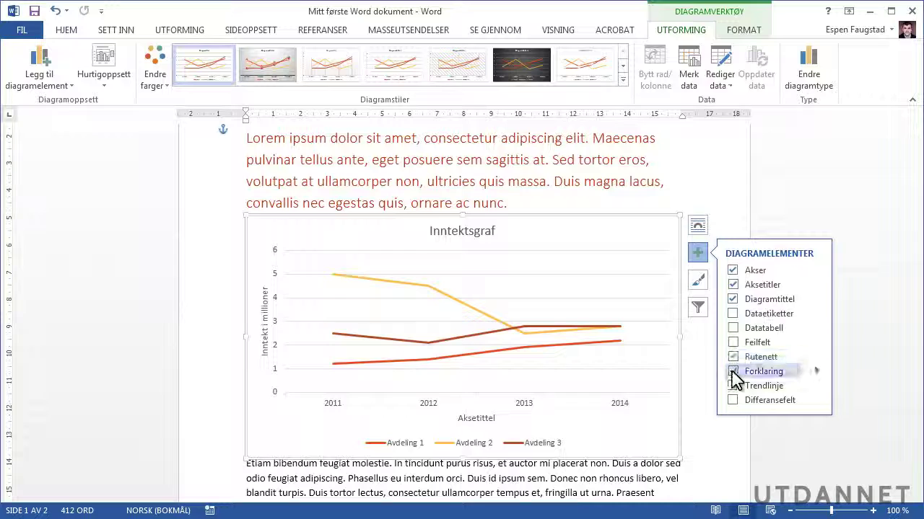
{"action": "left_click", "coordinate": [733, 371]}
{"action": "left_click", "coordinate": [732, 371]}
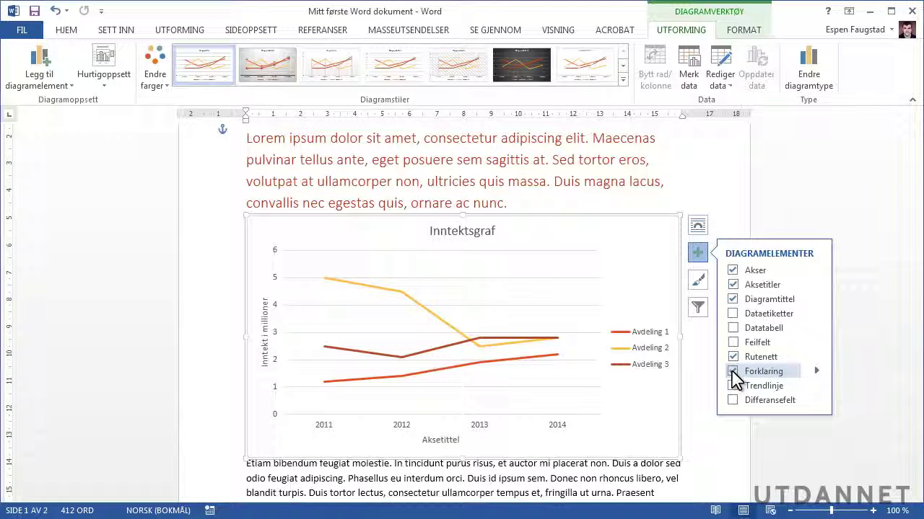
{"action": "left_click", "coordinate": [732, 371]}
{"action": "left_click", "coordinate": [733, 372]}
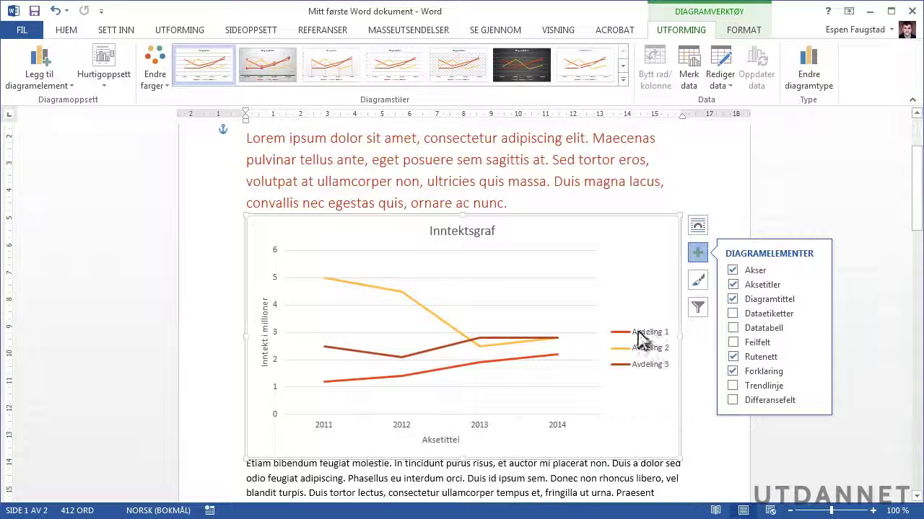
- Move the legend to Topp, then Venstre, and finally Nederst below the chart
{"action": "left_click", "coordinate": [816, 372]}
{"action": "left_click", "coordinate": [845, 390]}
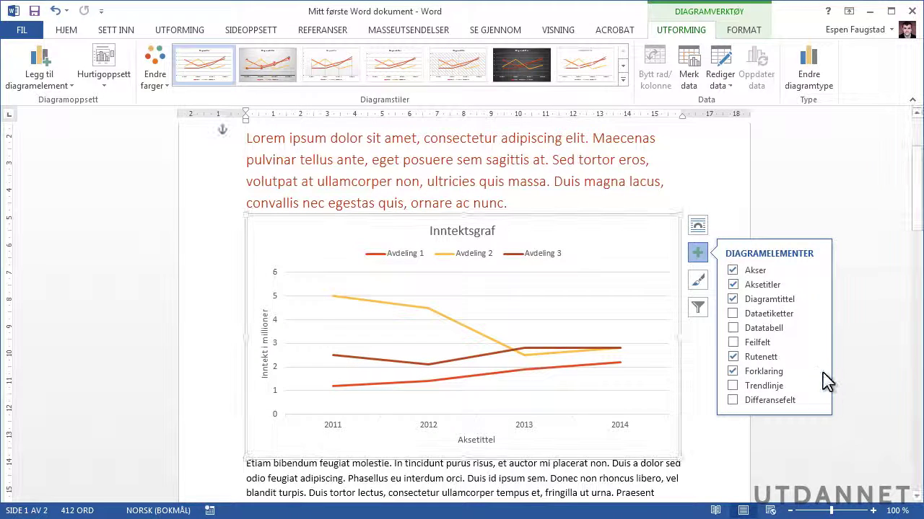
{"action": "left_click", "coordinate": [819, 374]}
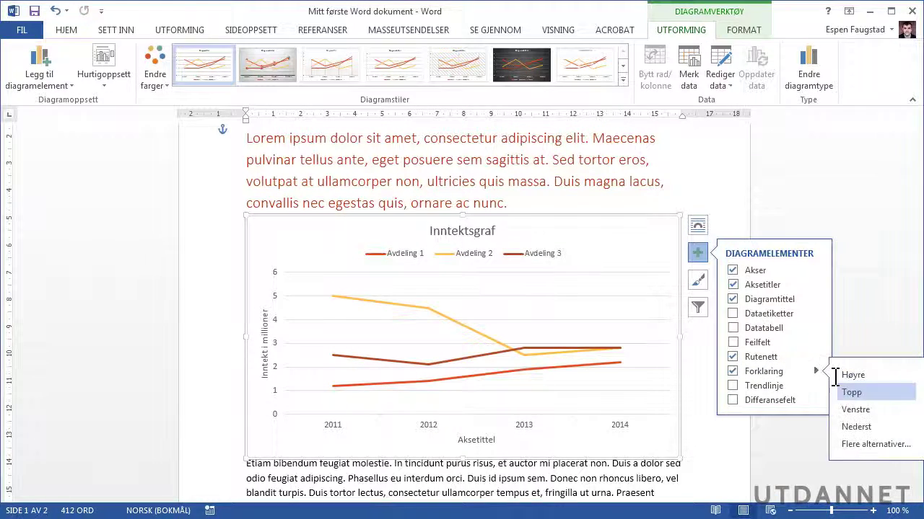
{"action": "left_click", "coordinate": [844, 406]}
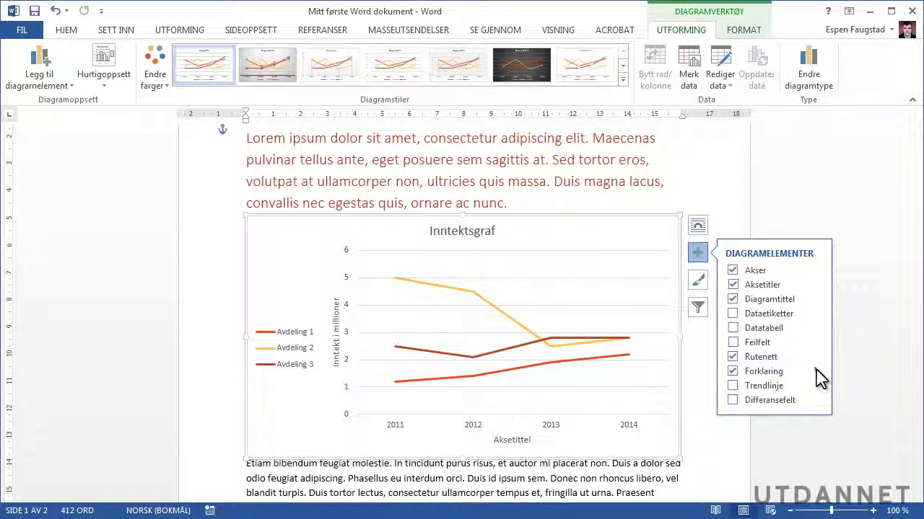
{"action": "left_click", "coordinate": [818, 372]}
{"action": "left_click", "coordinate": [828, 427]}
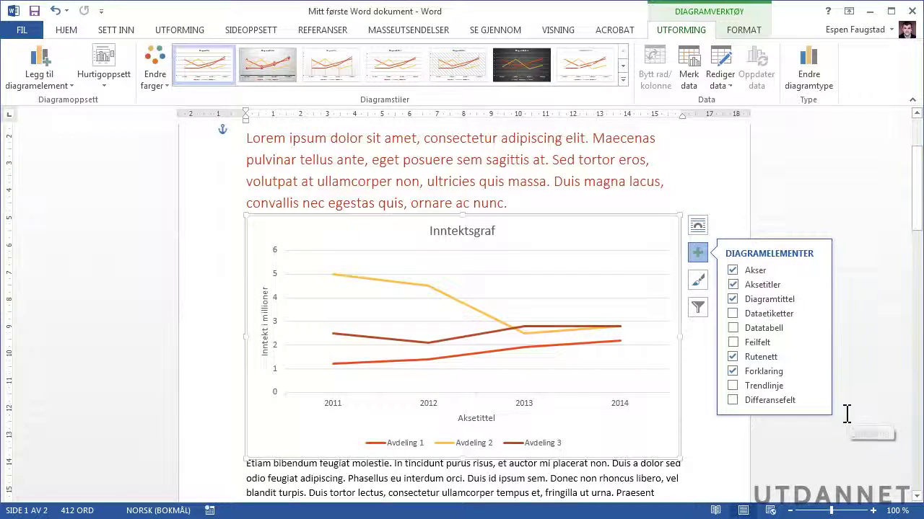
- Add a linear trendline for Avdeling 1 and an exponential one for Avdeling 2, then remove them
{"action": "left_click", "coordinate": [734, 385]}
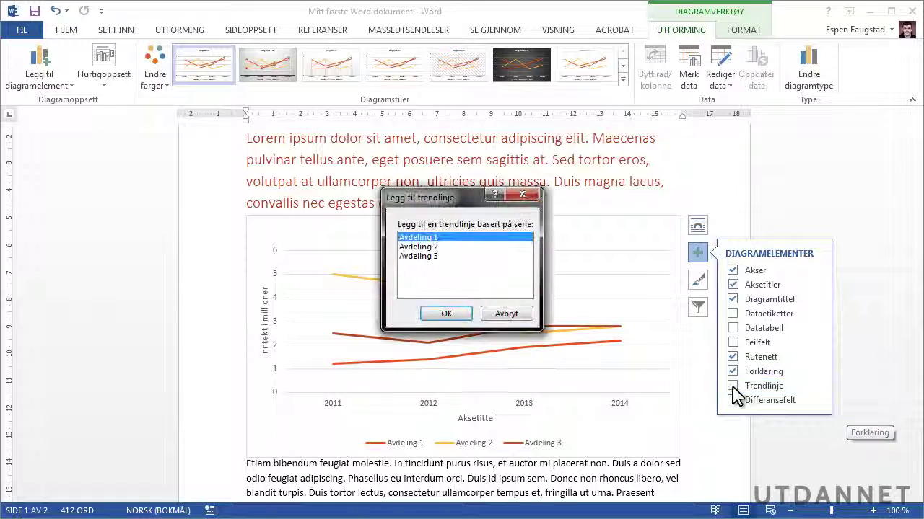
{"action": "left_click", "coordinate": [447, 314]}
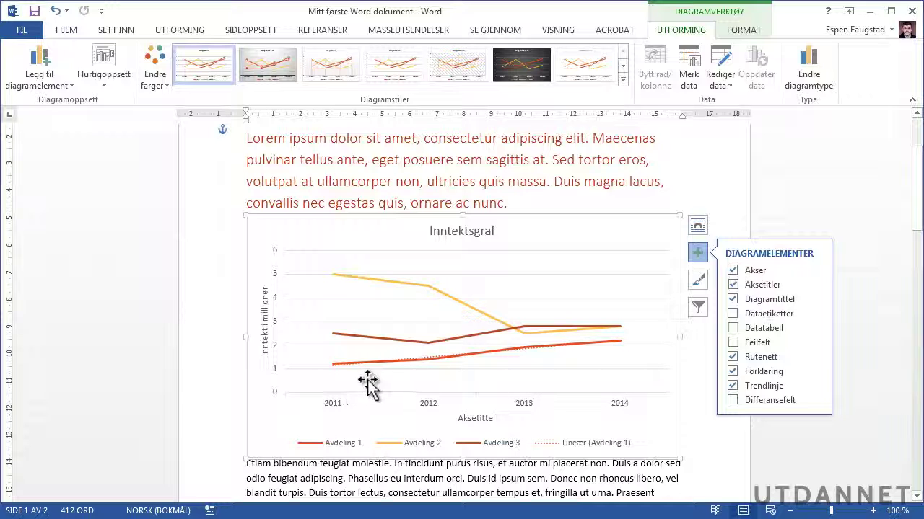
{"action": "left_click", "coordinate": [816, 386]}
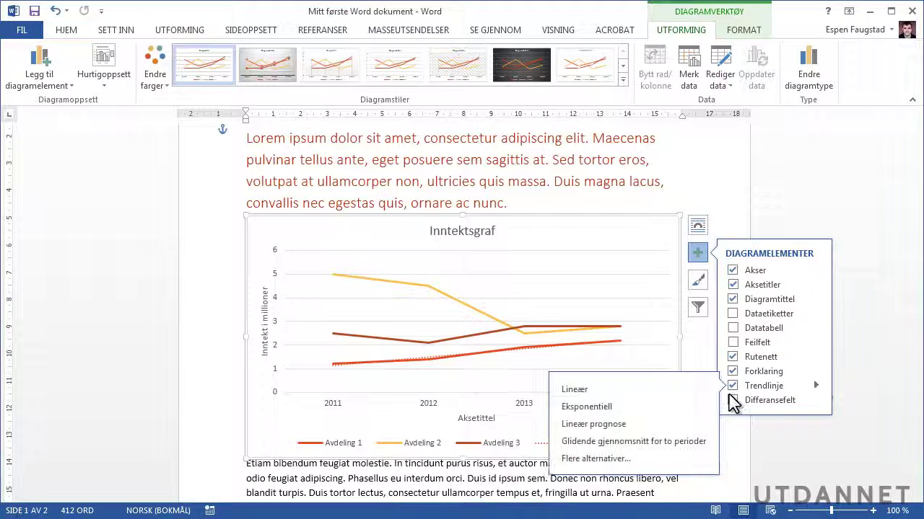
{"action": "left_click", "coordinate": [622, 414]}
{"action": "left_click", "coordinate": [419, 252]}
{"action": "left_click", "coordinate": [431, 312]}
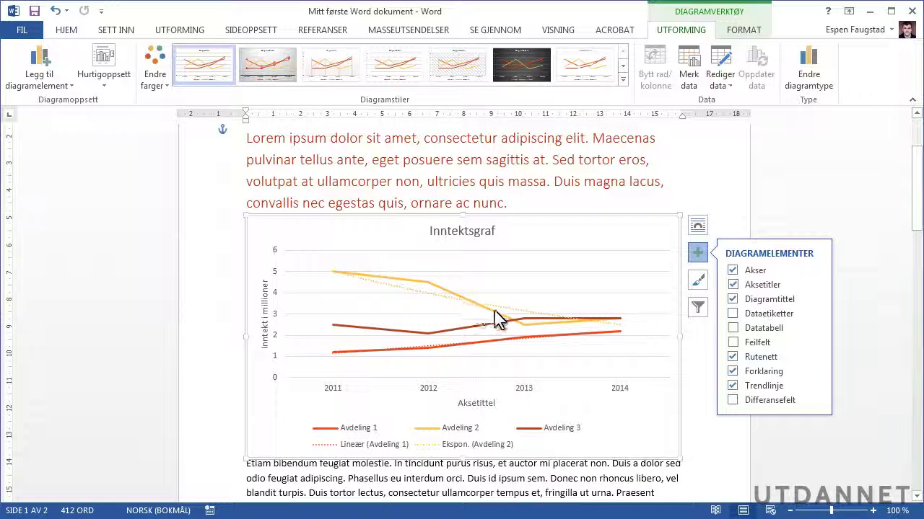
{"action": "left_click", "coordinate": [732, 387]}
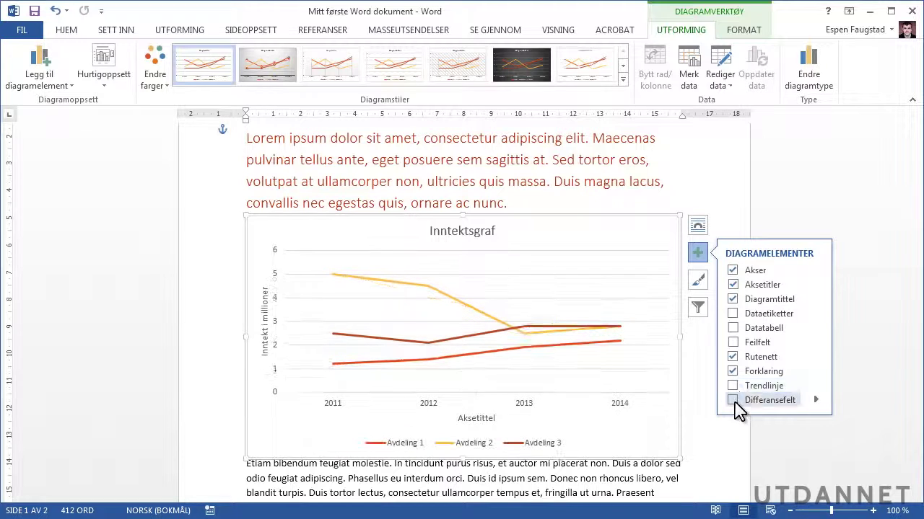
- Add up/down bars (Differansefelt) between the lines, then remove them again
{"action": "left_click", "coordinate": [734, 401]}
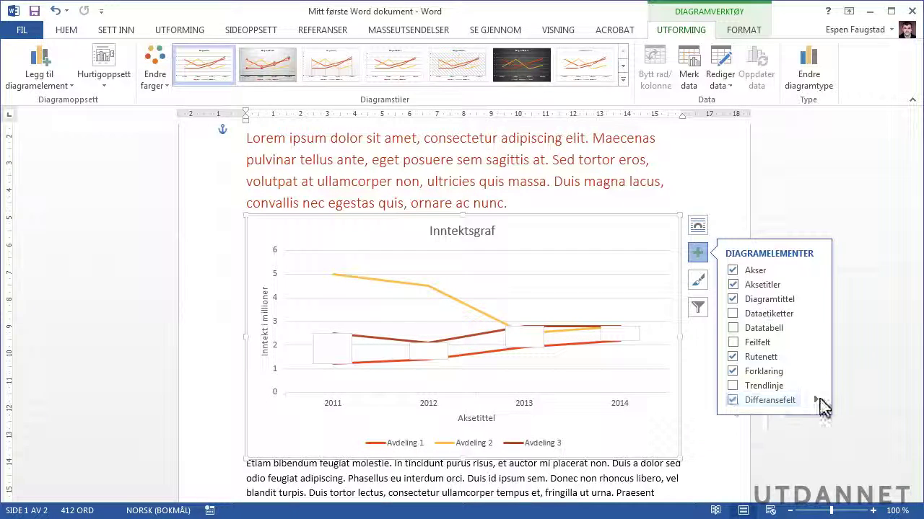
{"action": "left_click", "coordinate": [815, 400]}
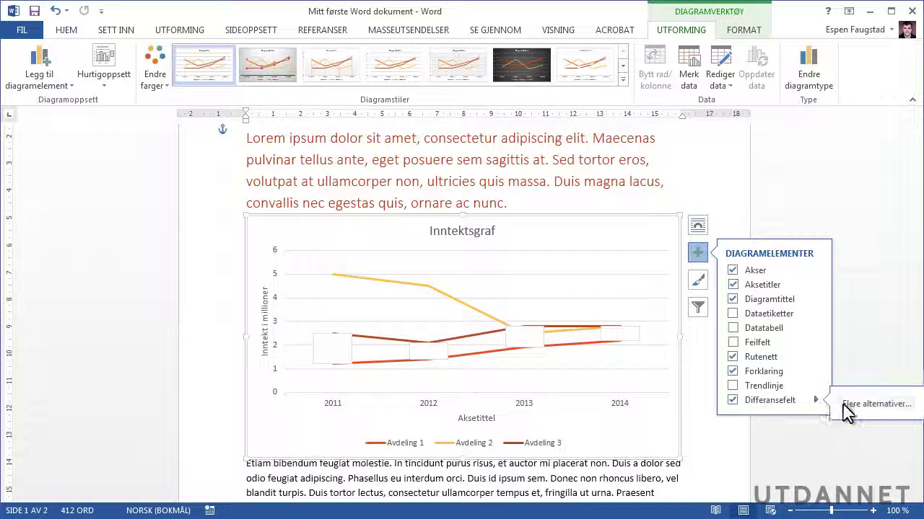
{"action": "left_click", "coordinate": [733, 401]}
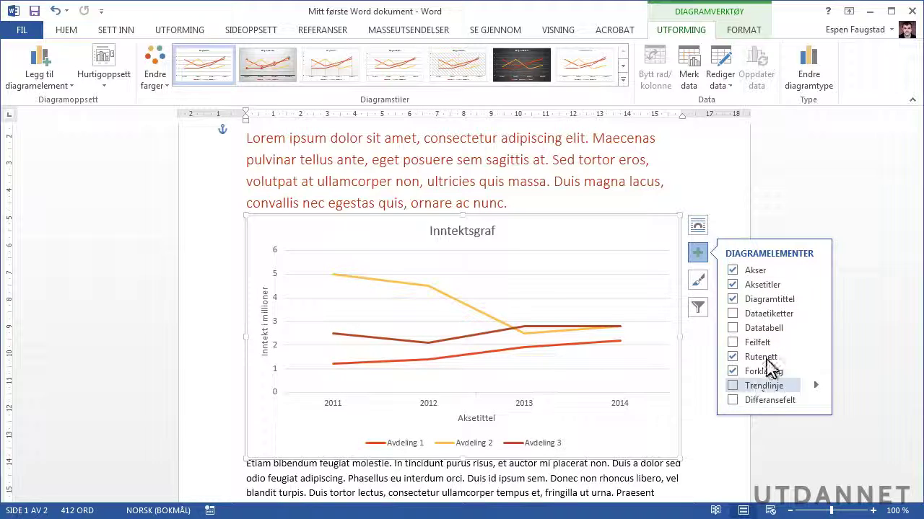
- Browse the Diagramstiler style gallery and close it without applying a style
{"action": "left_click", "coordinate": [698, 283]}
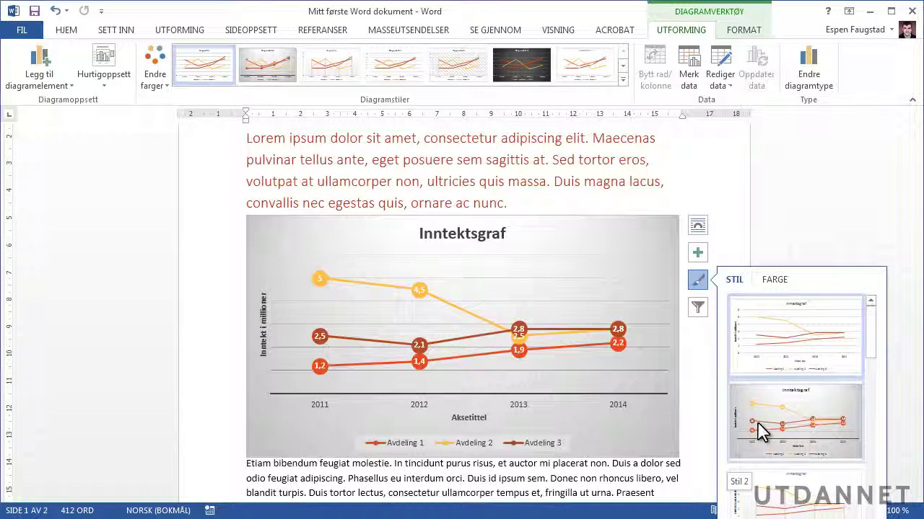
{"action": "scroll", "coordinate": [758, 429], "scroll_direction": "down", "scroll_amount": 3}
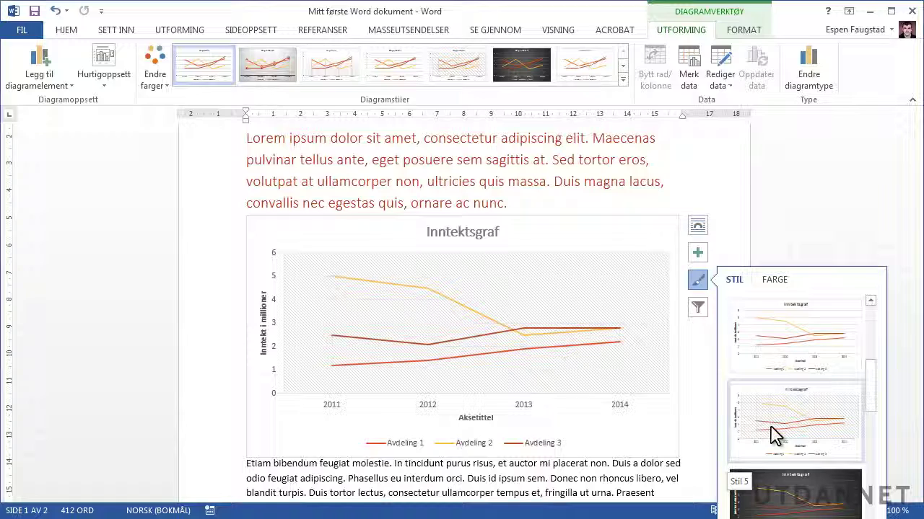
{"action": "scroll", "coordinate": [776, 435], "scroll_direction": "down", "scroll_amount": 3}
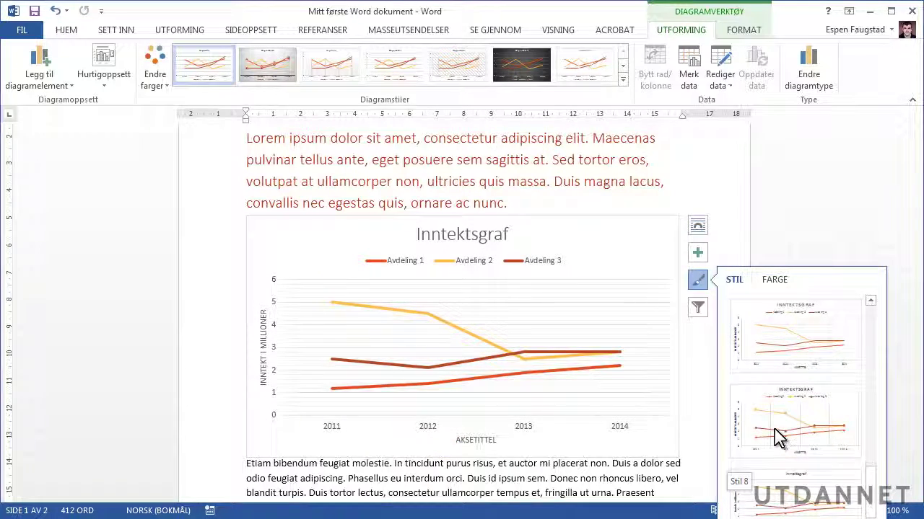
{"action": "scroll", "coordinate": [783, 437], "scroll_direction": "down", "scroll_amount": 3}
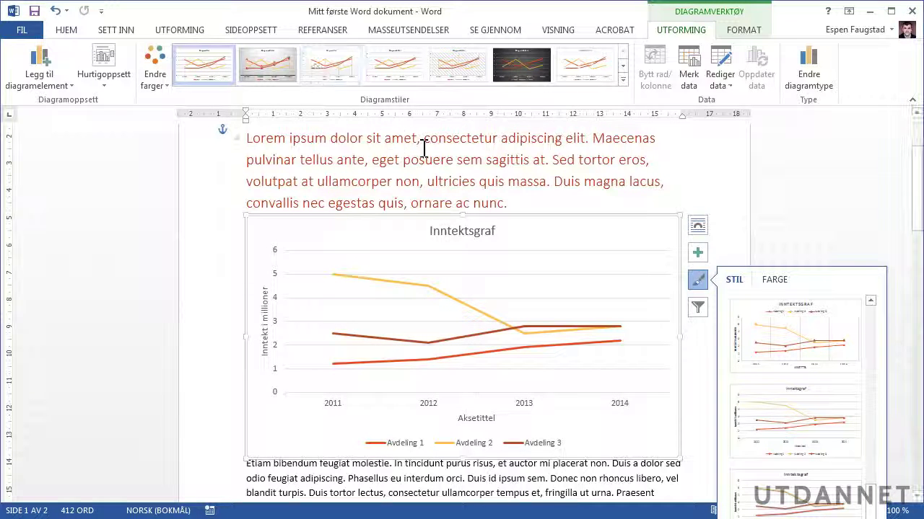
{"action": "left_click", "coordinate": [697, 281]}
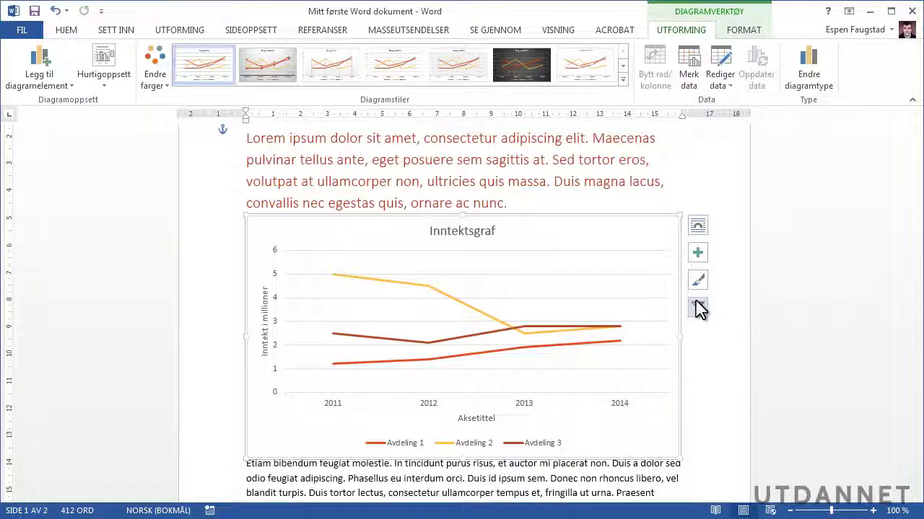
{"action": "left_click", "coordinate": [697, 308]}
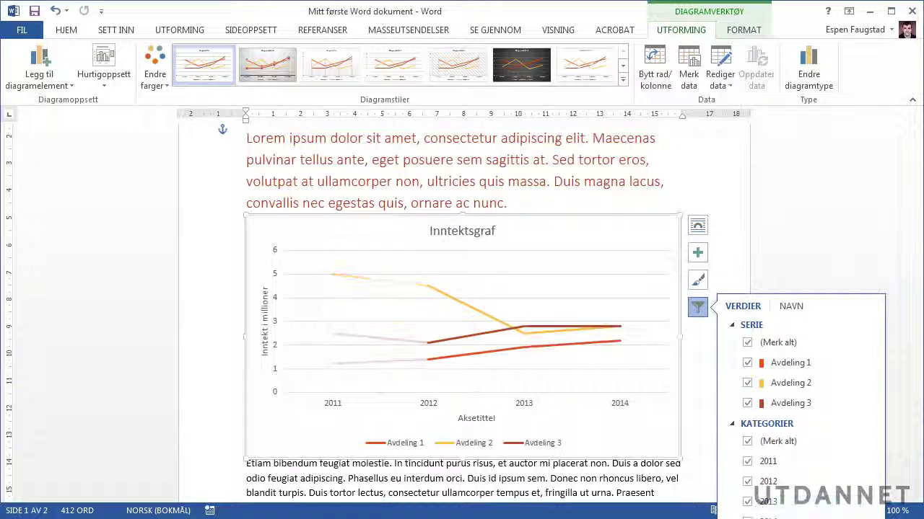
{"action": "left_click", "coordinate": [712, 450]}
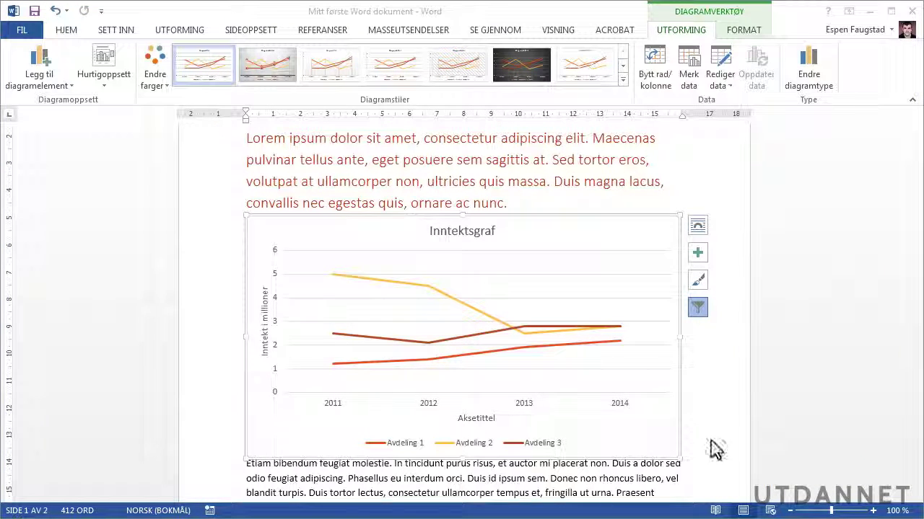
{"action": "left_click", "coordinate": [697, 309]}
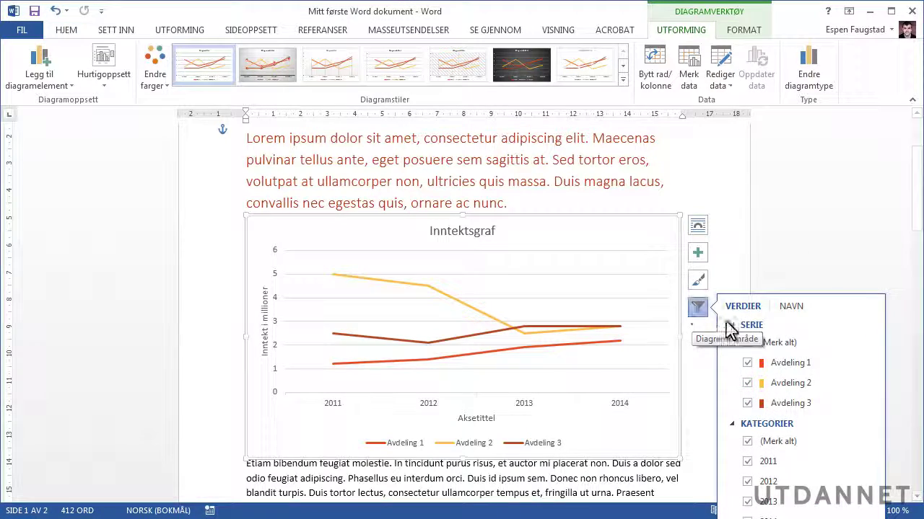
{"action": "left_click", "coordinate": [793, 513]}
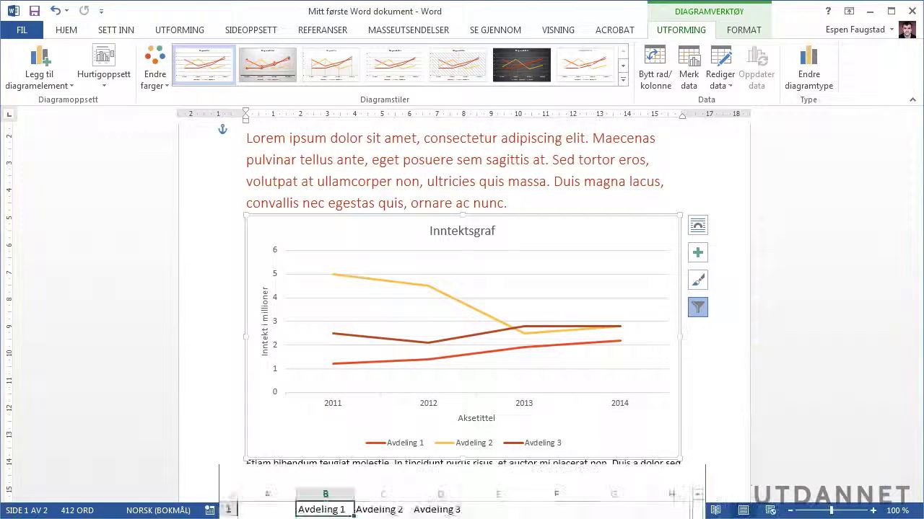
{"action": "left_click_drag", "start_coordinate": [588, 480], "coordinate": [468, 276]}
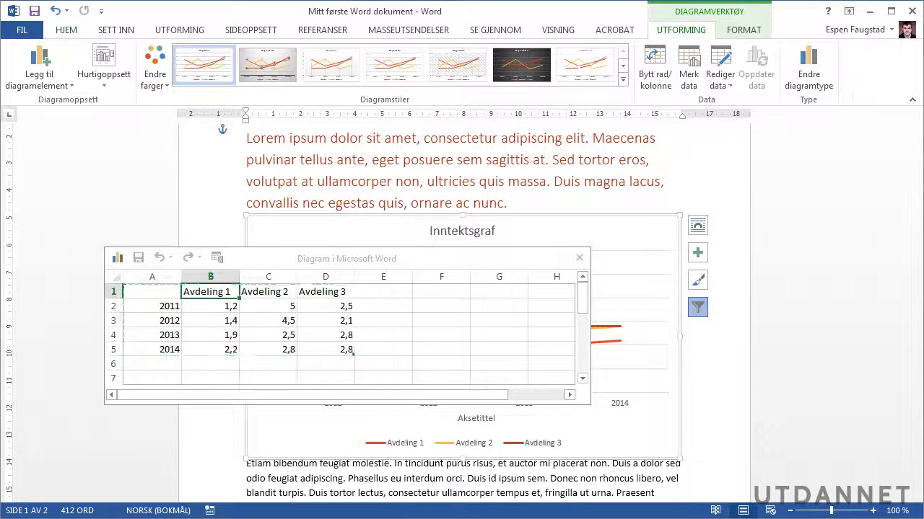
{"action": "left_click_drag", "start_coordinate": [212, 257], "coordinate": [327, 465]}
{"action": "left_click_drag", "start_coordinate": [491, 491], "coordinate": [387, 215]}
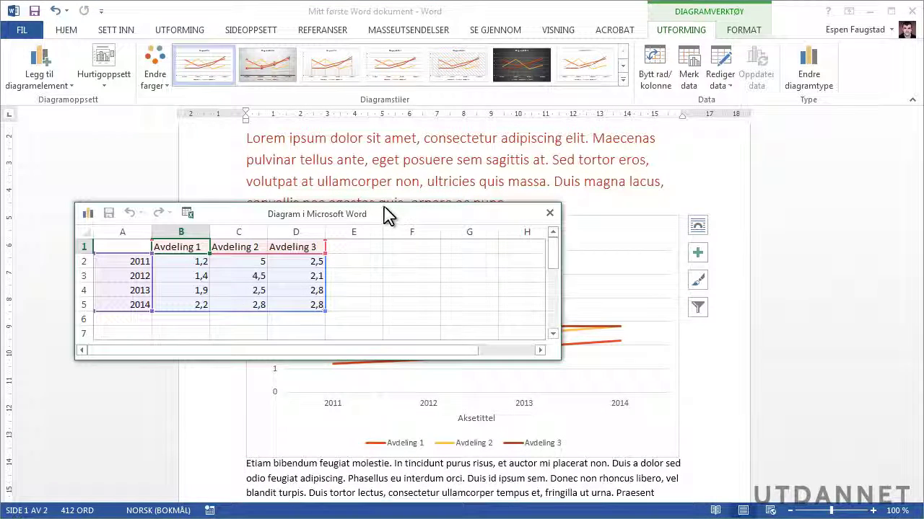
{"action": "left_click", "coordinate": [550, 212]}
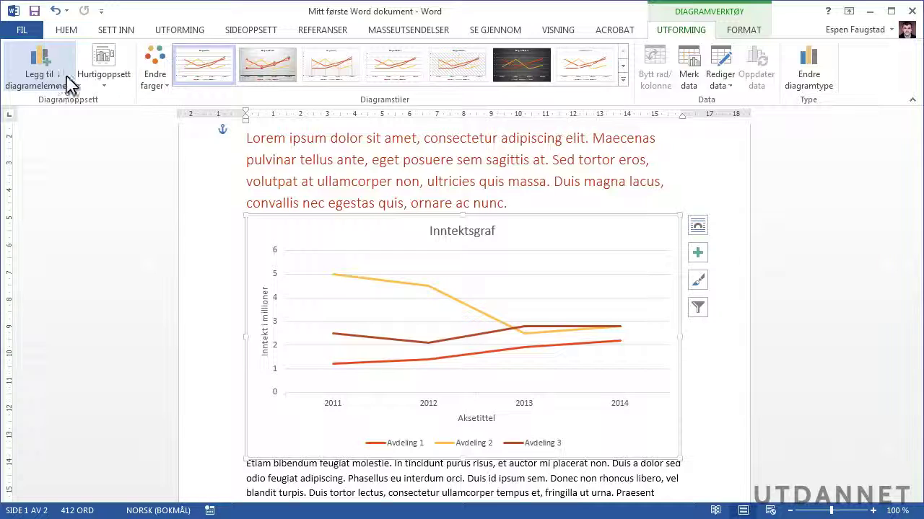
{"action": "left_click", "coordinate": [101, 79]}
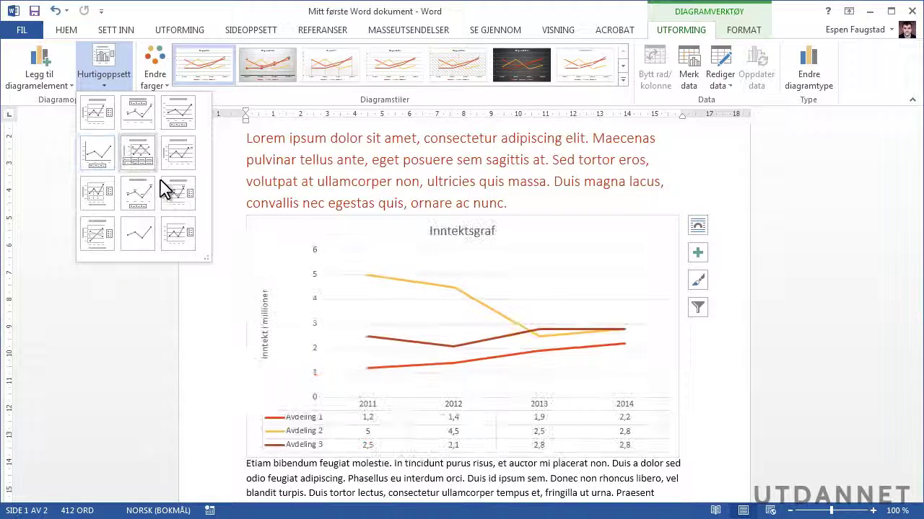
{"action": "left_click", "coordinate": [44, 80]}
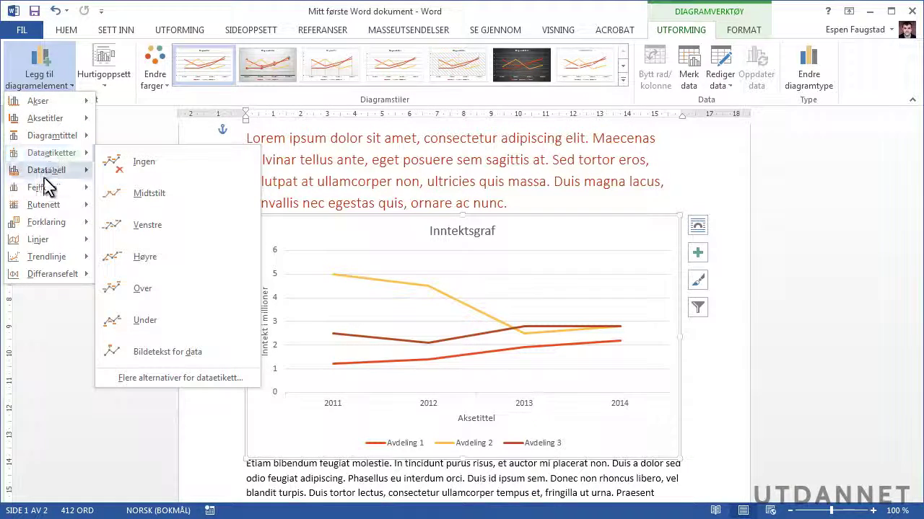
{"action": "mouse_move", "coordinate": [36, 187]}
{"action": "left_click", "coordinate": [155, 68]}
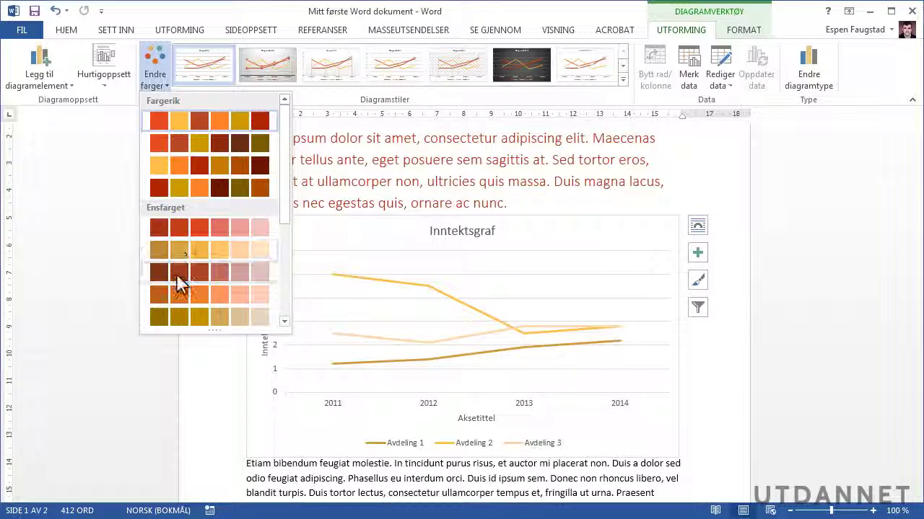
{"action": "scroll", "coordinate": [177, 279], "scroll_direction": "down", "scroll_amount": 3}
{"action": "left_click", "coordinate": [217, 72]}
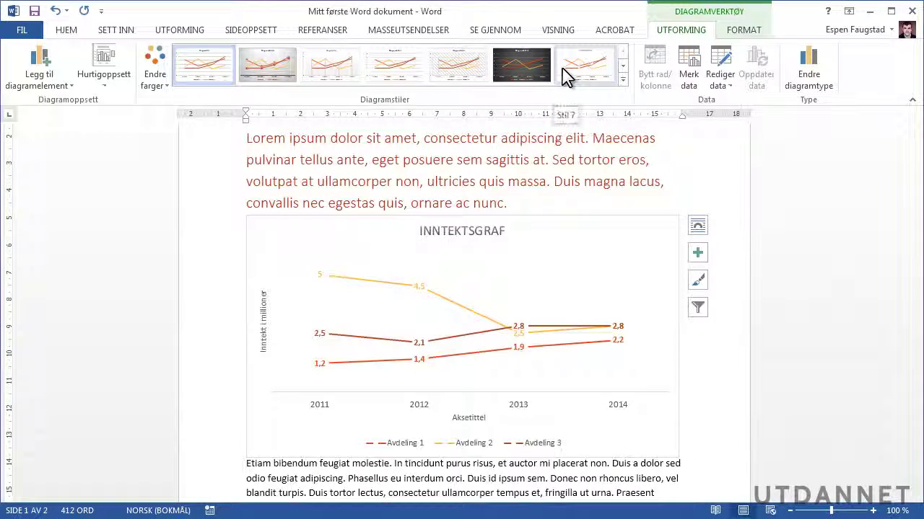
- Open the chart's data sheet in Rediger data, reposition it, and close it unchanged
{"action": "left_click", "coordinate": [720, 70]}
{"action": "left_click_drag", "start_coordinate": [544, 480], "coordinate": [559, 220]}
{"action": "left_click", "coordinate": [708, 220]}
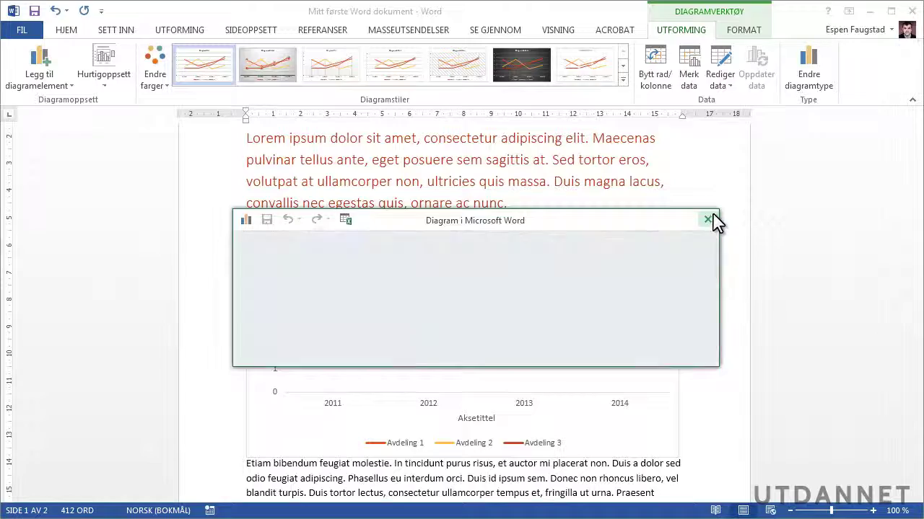
- Cancel out of Endre diagramtype and switch to the FORMAT tab
{"action": "left_click", "coordinate": [812, 70]}
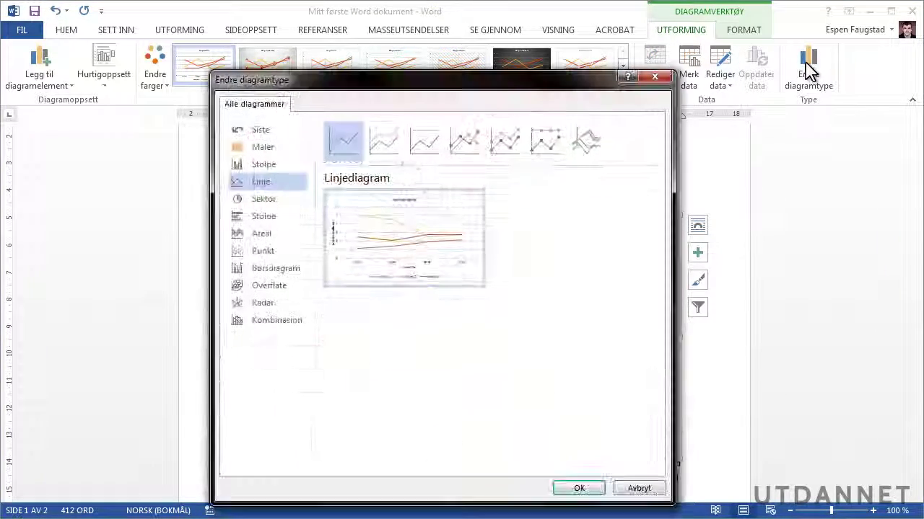
{"action": "left_click", "coordinate": [639, 489]}
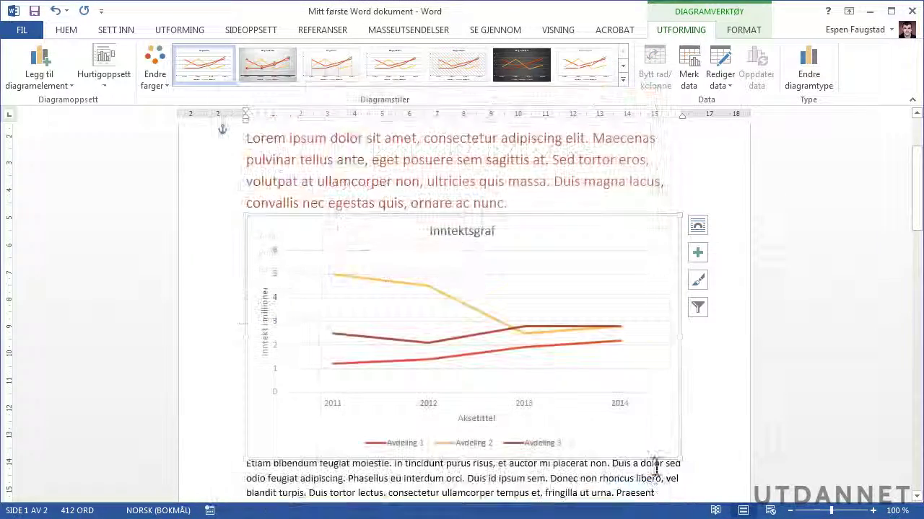
{"action": "left_click", "coordinate": [736, 31]}
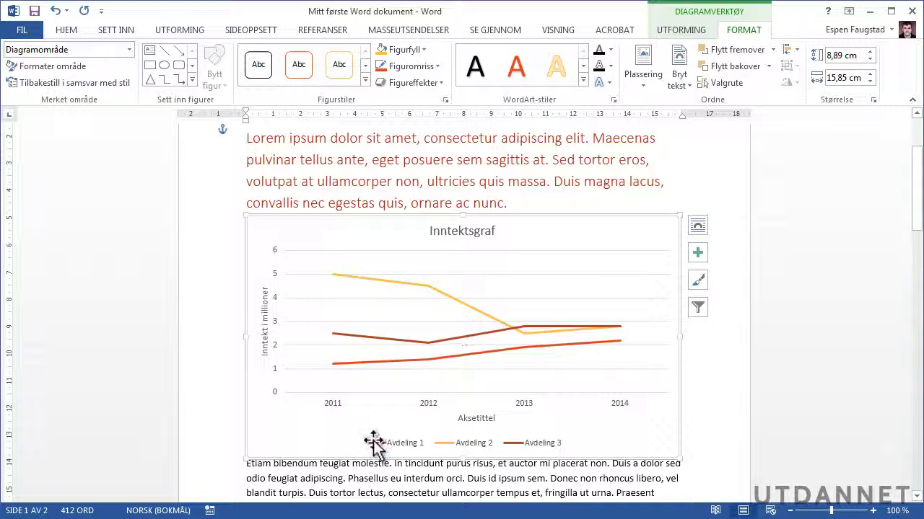
- Select the Avdeling 2 series and apply a thin red shape style
{"action": "left_click", "coordinate": [400, 446]}
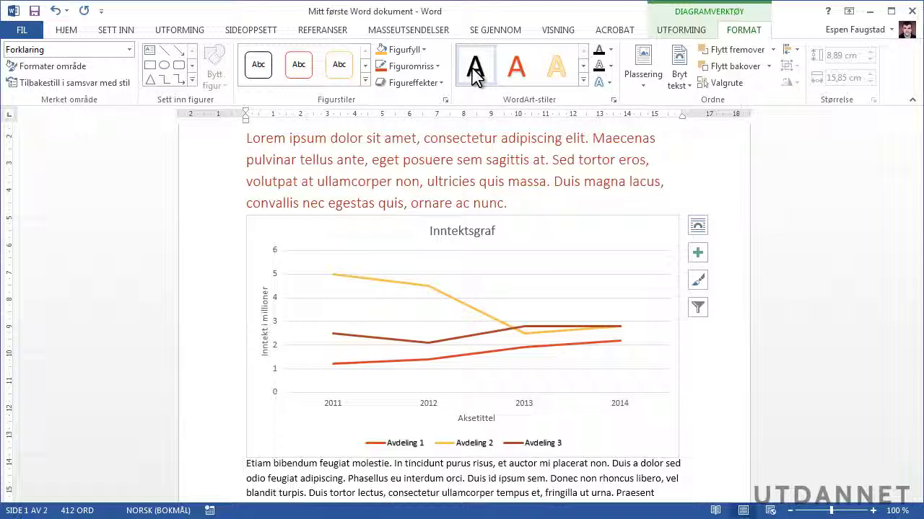
{"action": "left_click", "coordinate": [398, 284]}
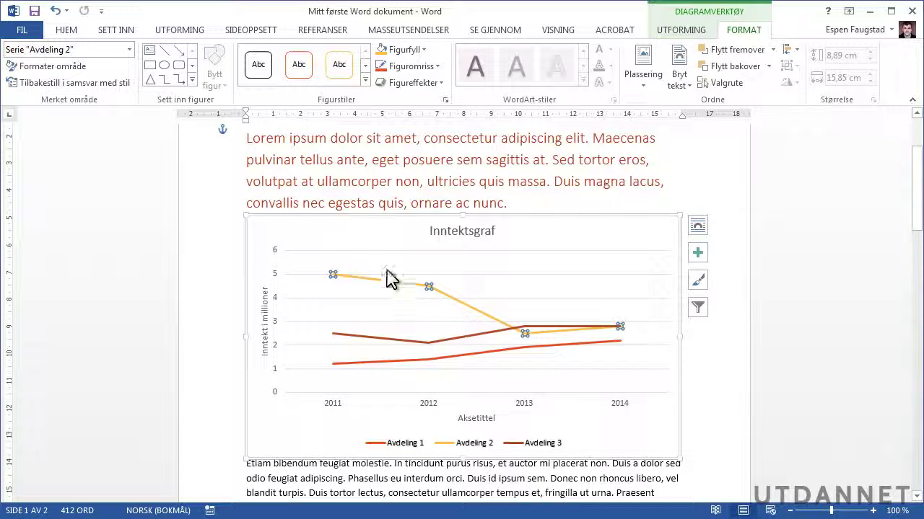
{"action": "left_click", "coordinate": [365, 82]}
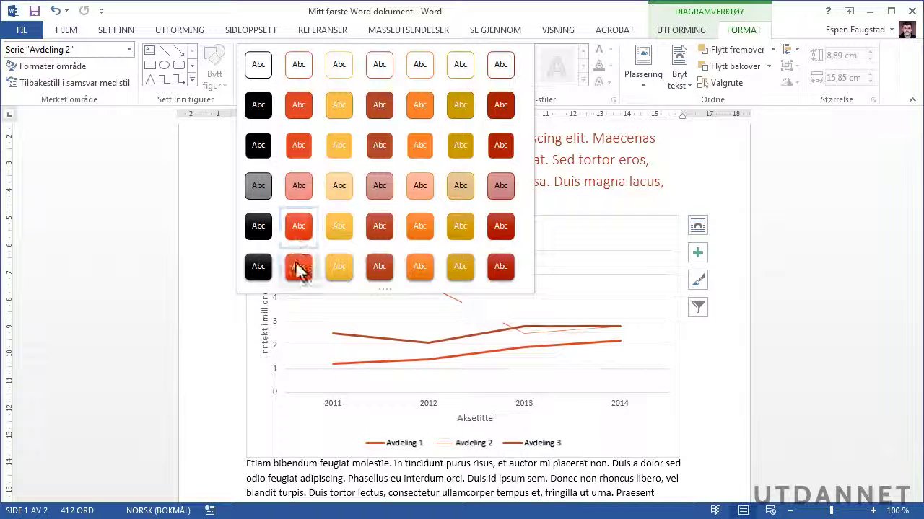
{"action": "left_click", "coordinate": [298, 232]}
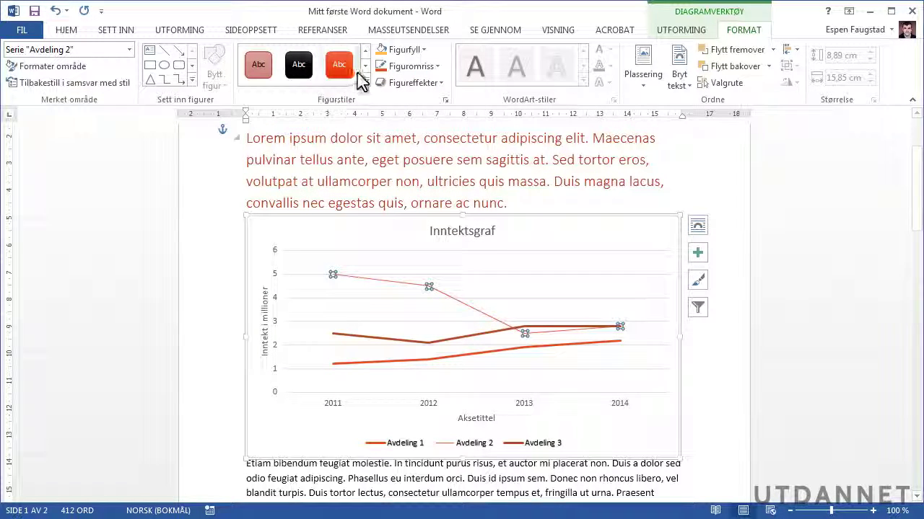
- Make the Avdeling 2 outline dotted, 4½ pt thick and dark gold
{"action": "left_click", "coordinate": [433, 66]}
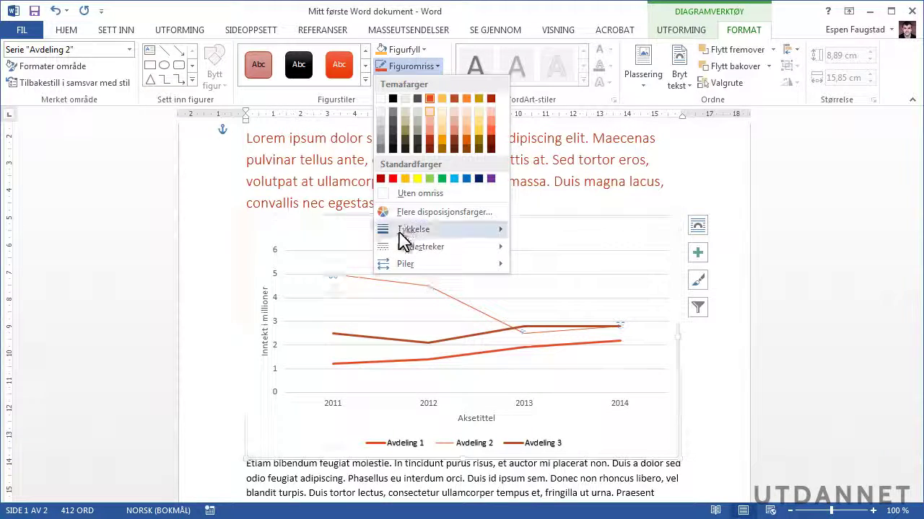
{"action": "mouse_move", "coordinate": [426, 247]}
{"action": "left_click", "coordinate": [537, 269]}
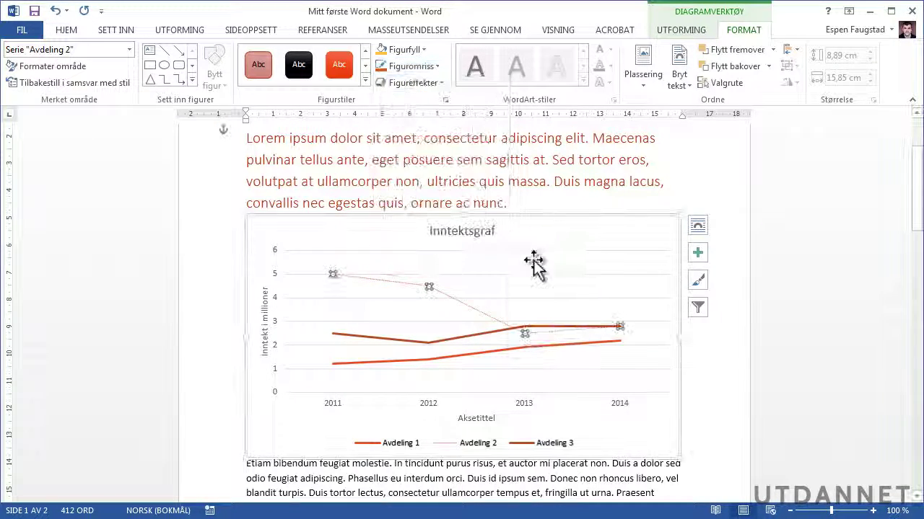
{"action": "left_click", "coordinate": [415, 66]}
{"action": "mouse_move", "coordinate": [413, 229]}
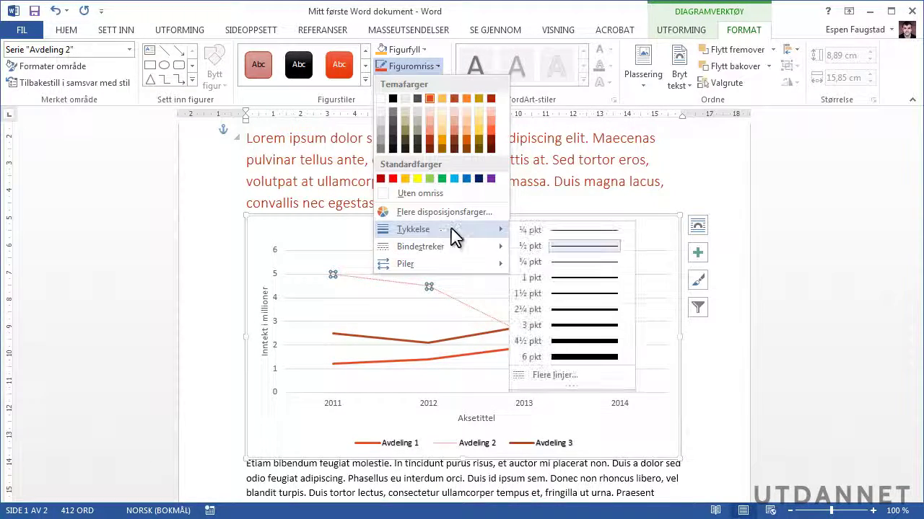
{"action": "left_click", "coordinate": [570, 345]}
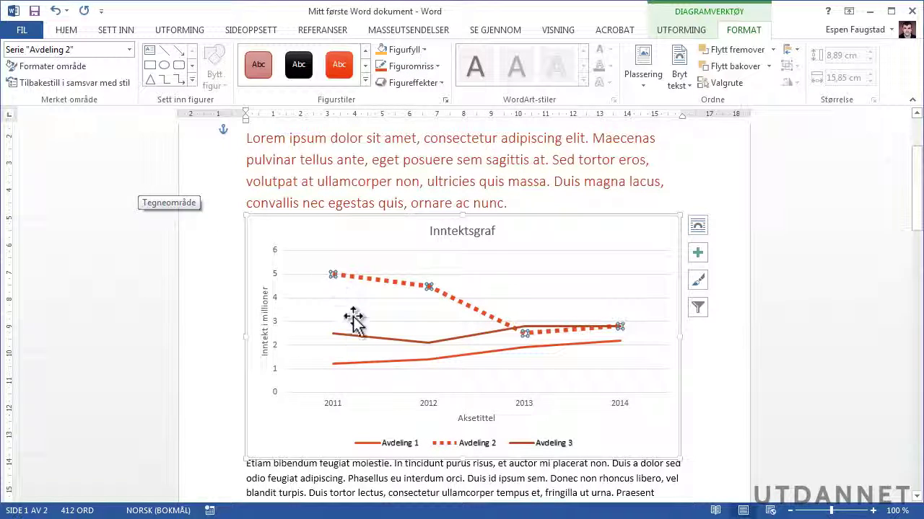
{"action": "left_click", "coordinate": [415, 50]}
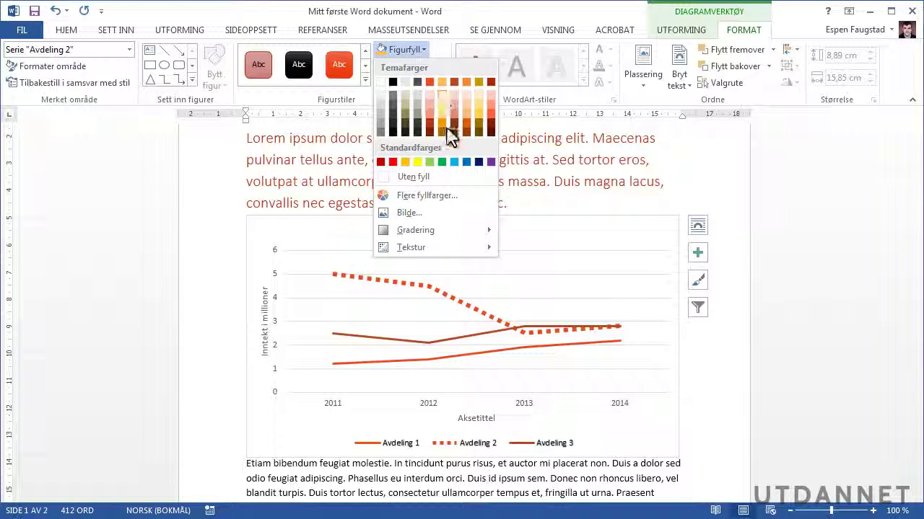
{"action": "left_click", "coordinate": [447, 135]}
{"action": "left_click", "coordinate": [430, 71]}
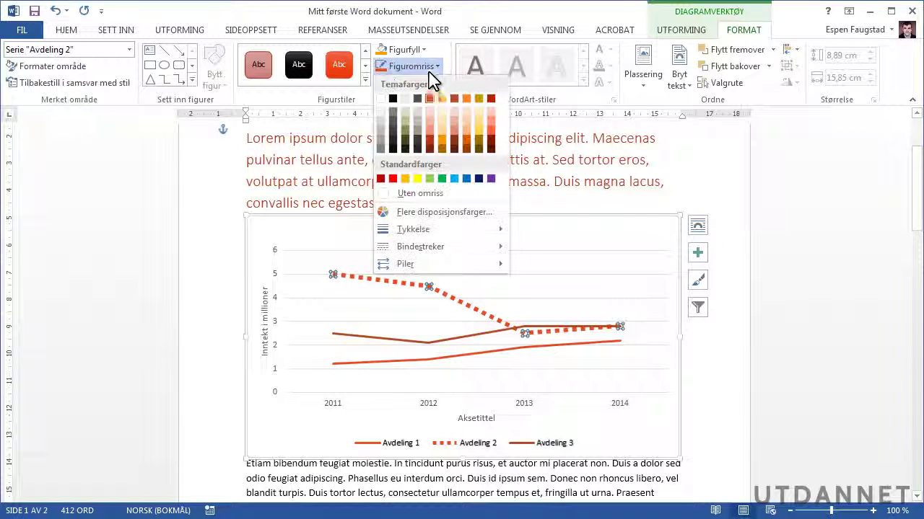
{"action": "left_click", "coordinate": [441, 146]}
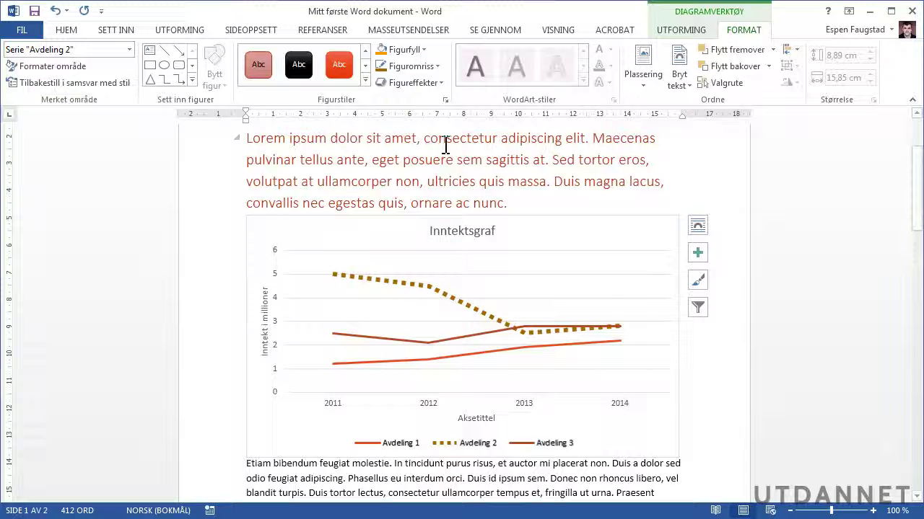
- Give the Avdeling 2 line a red glow and deselect the chart
{"action": "left_click", "coordinate": [425, 82]}
{"action": "mouse_move", "coordinate": [416, 205]}
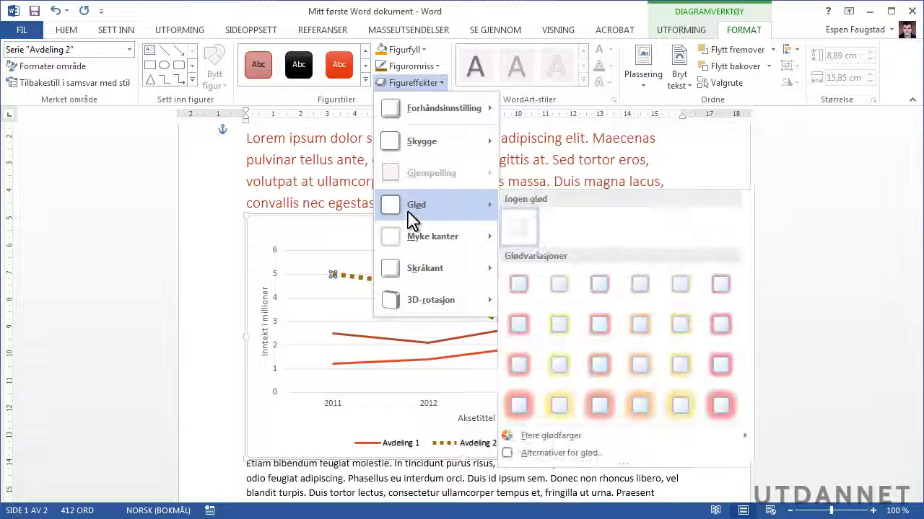
{"action": "left_click", "coordinate": [519, 365]}
{"action": "left_click", "coordinate": [543, 384]}
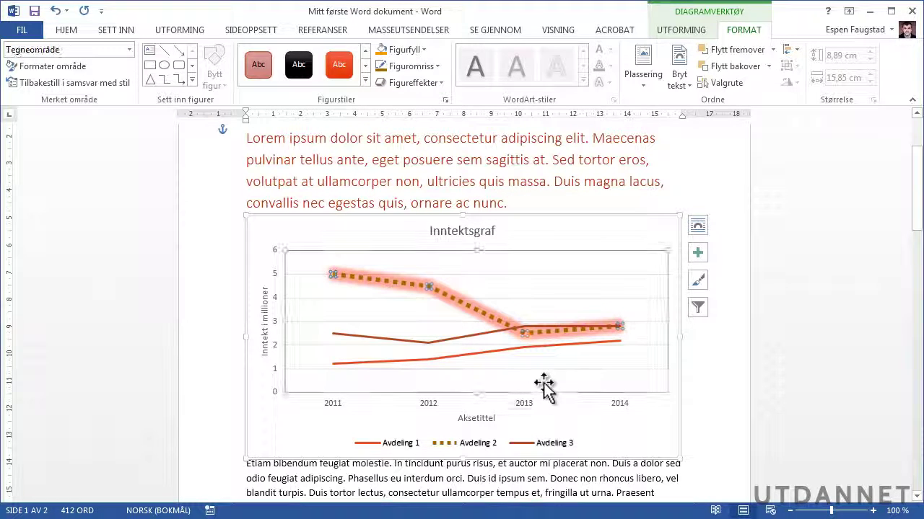
{"action": "left_click", "coordinate": [715, 413]}
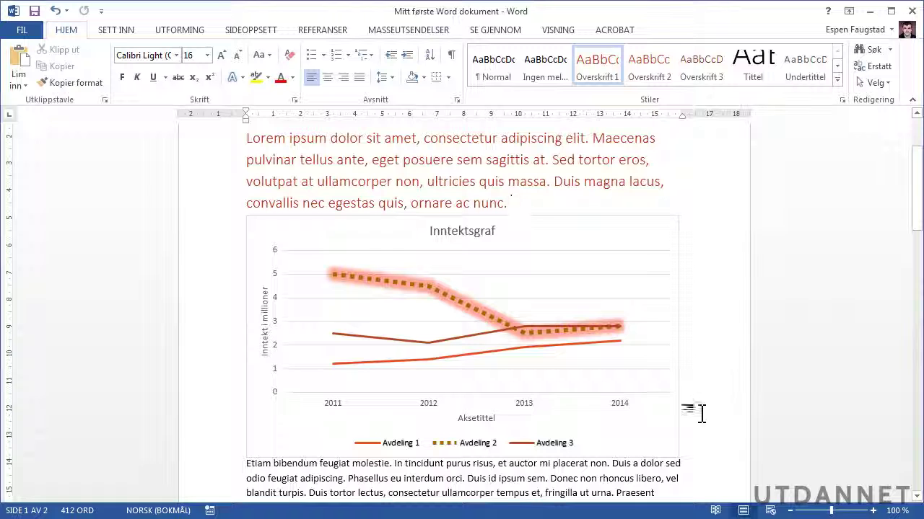
- Undo four times with Ctrl+Z to remove Avdeling 2's glow and dotted styling, then deselect the chart
{"action": "key", "text": "ctrl+z"}
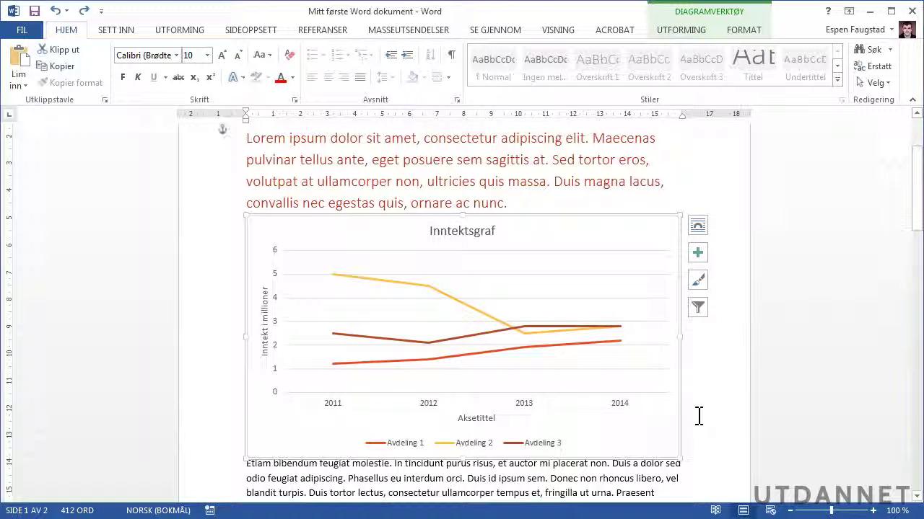
{"action": "key", "text": "ctrl+z"}
{"action": "key", "text": "ctrl+z"}
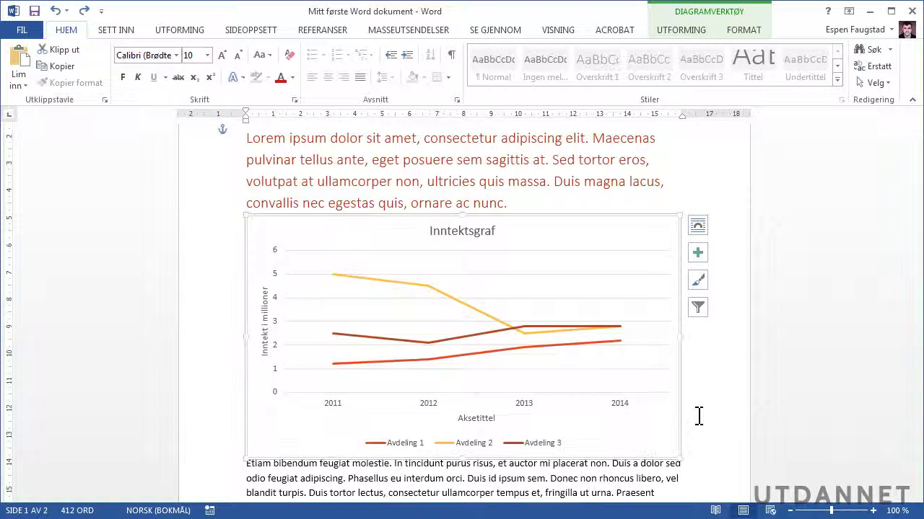
{"action": "key", "text": "ctrl+z"}
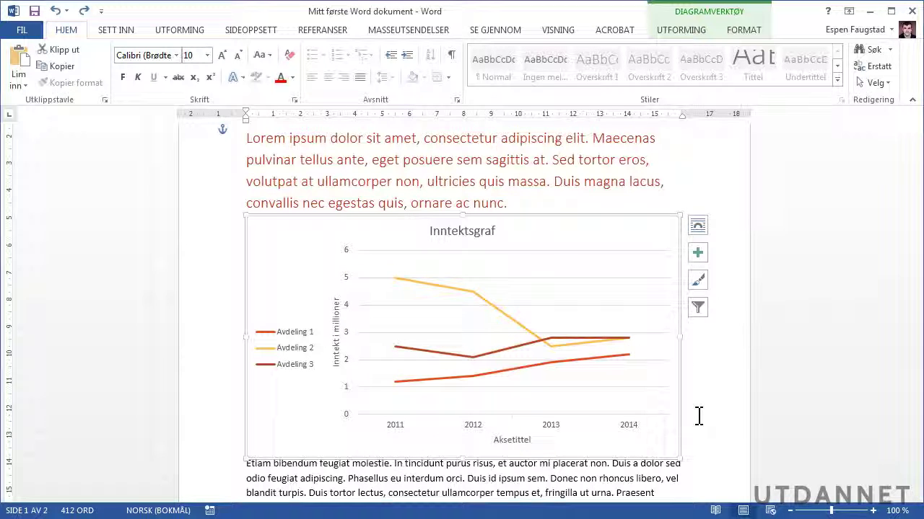
{"action": "key", "text": "ctrl+z"}
{"action": "left_click", "coordinate": [736, 405]}
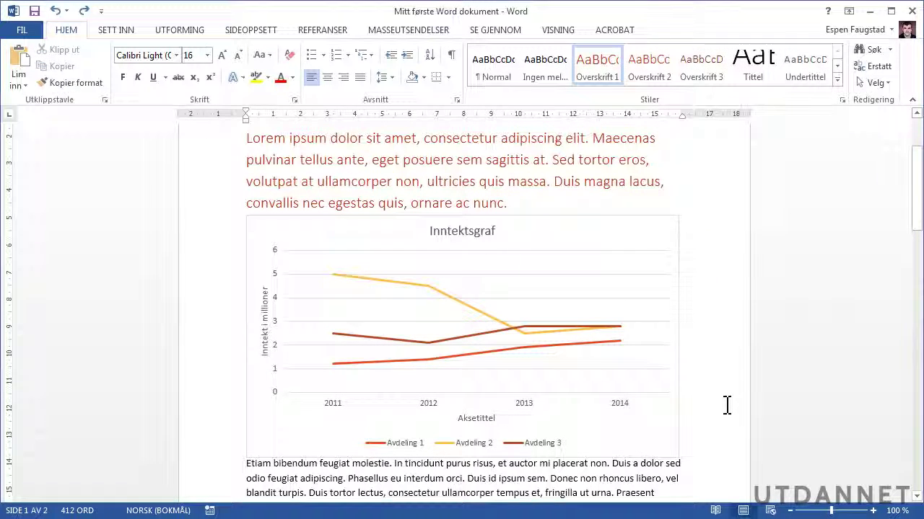